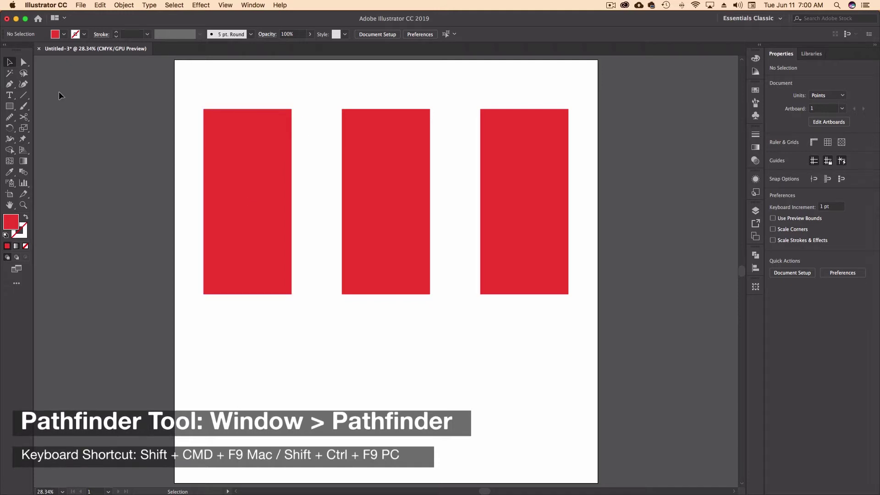
Draw a small circle with the Ellipse Tool near the top of the left red rectangle.
{"action": "left_click", "coordinate": [10, 106]}
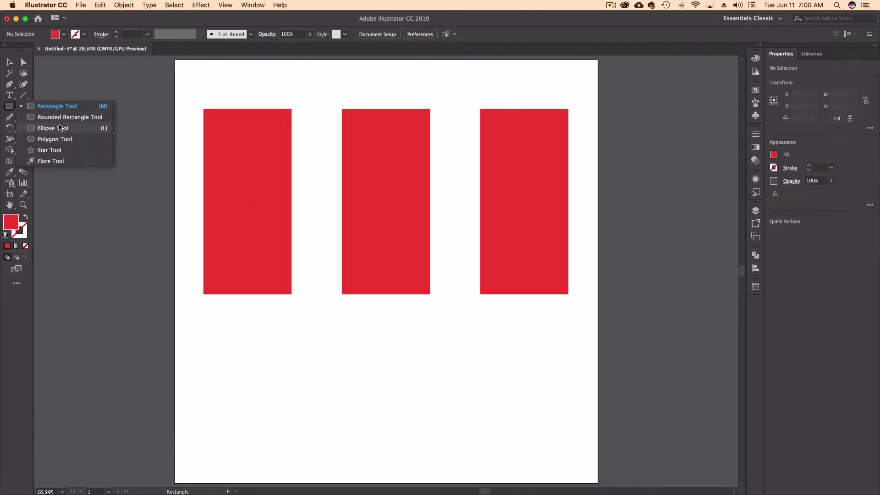
{"action": "left_click", "coordinate": [60, 128]}
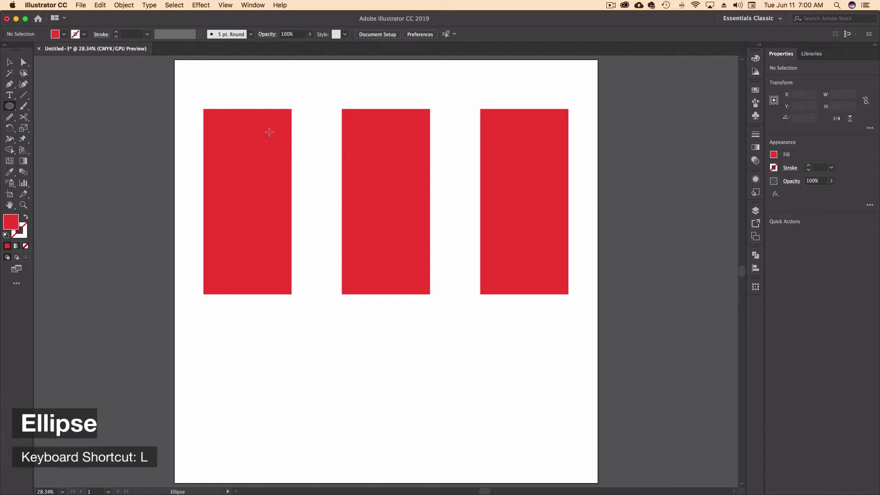
{"action": "left_click_drag", "start_coordinate": [269, 132], "coordinate": [281, 144]}
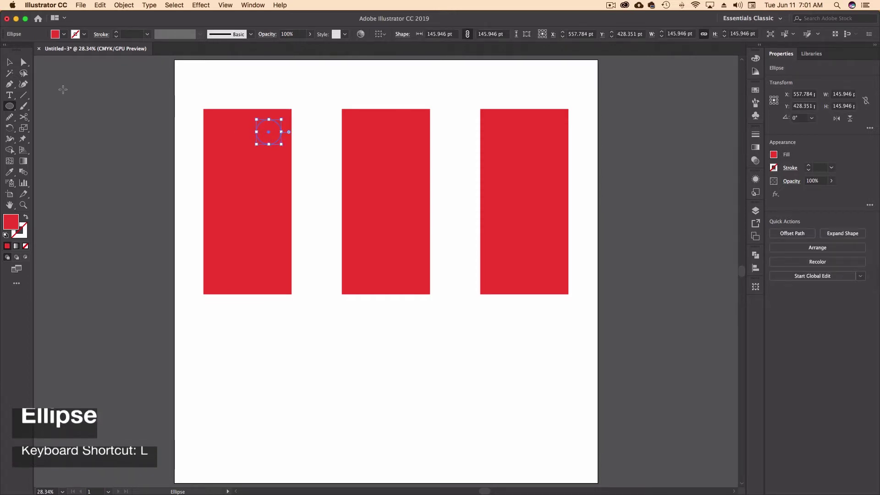
Fill the new circle with a magenta swatch and keep it selected.
{"action": "key", "text": "v"}
{"action": "left_click", "coordinate": [200, 78]}
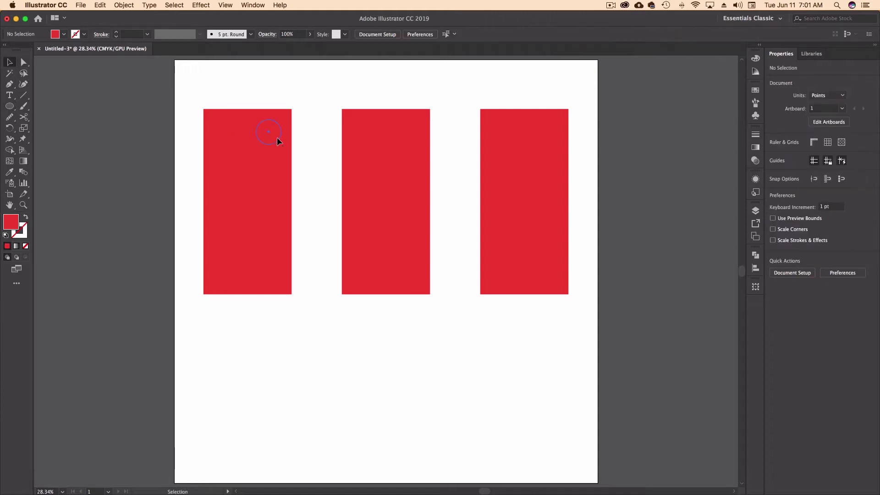
{"action": "left_click", "coordinate": [279, 140]}
{"action": "left_click", "coordinate": [63, 34]}
{"action": "left_click", "coordinate": [64, 49]}
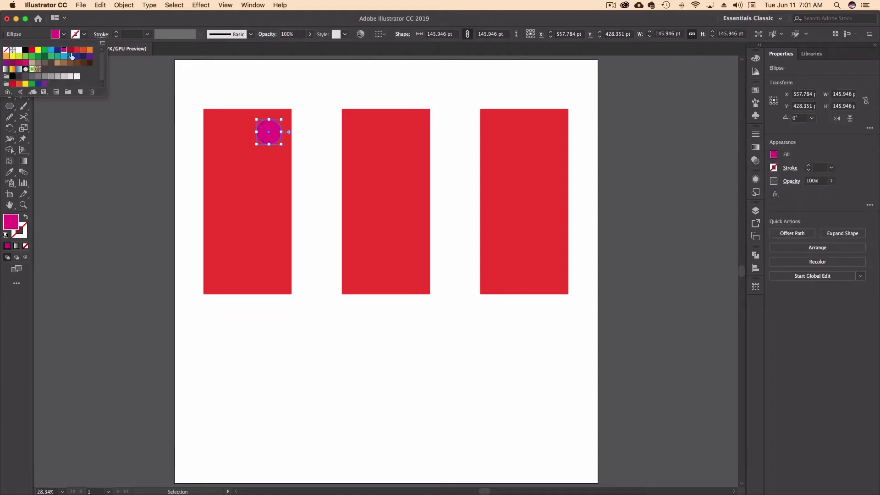
{"action": "left_click", "coordinate": [314, 92]}
{"action": "left_click", "coordinate": [270, 133]}
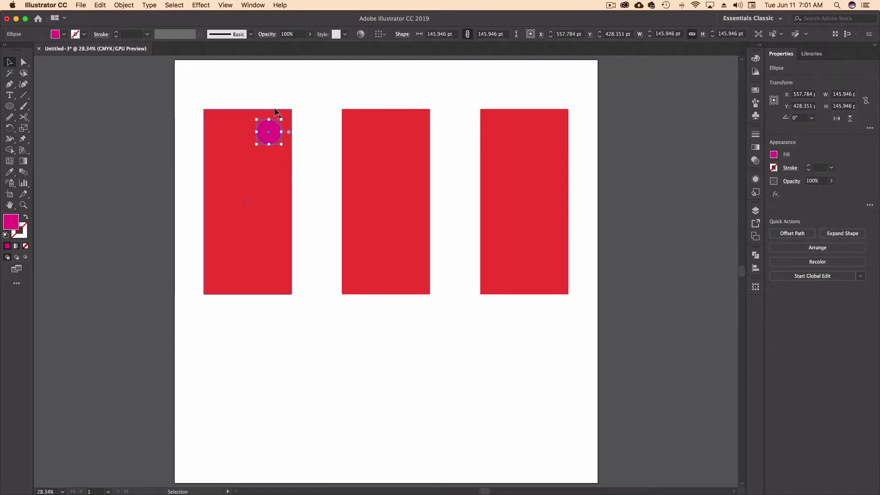
Align the magenta circle to the left rectangle's right and top edges.
{"action": "left_click_drag", "start_coordinate": [306, 107], "coordinate": [261, 157]}
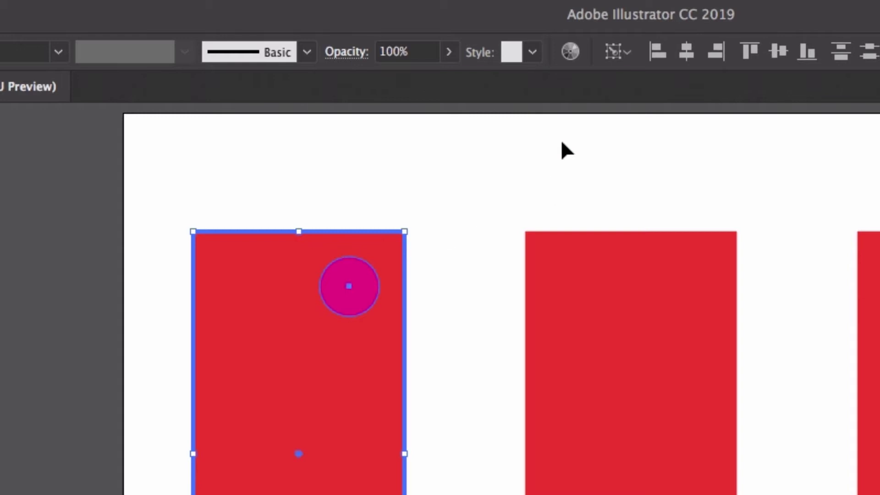
{"action": "left_click", "coordinate": [711, 51]}
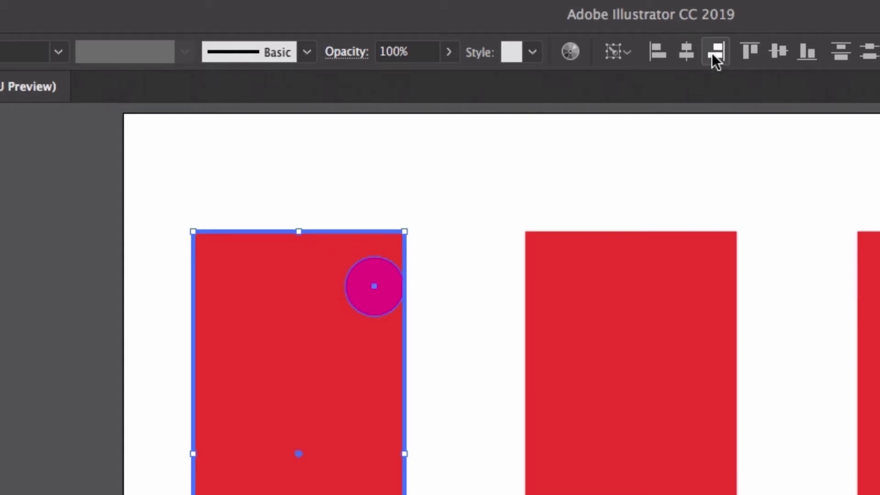
{"action": "left_click", "coordinate": [748, 51]}
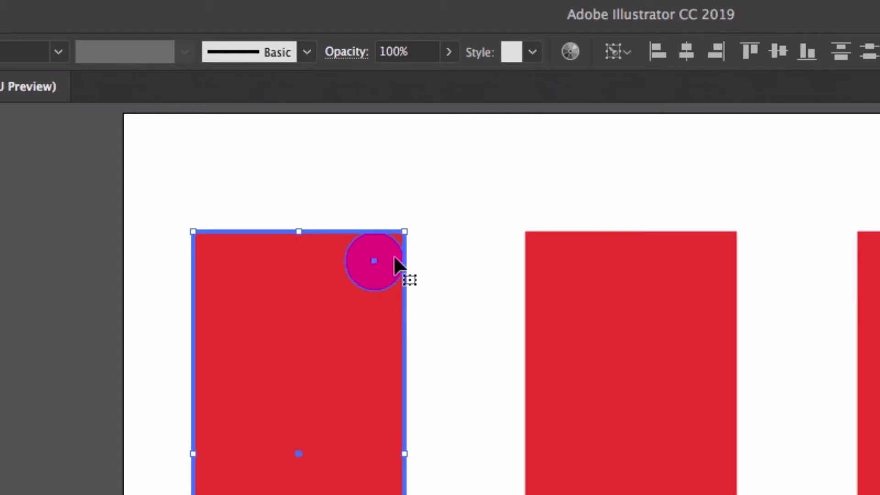
{"action": "left_click", "coordinate": [426, 226]}
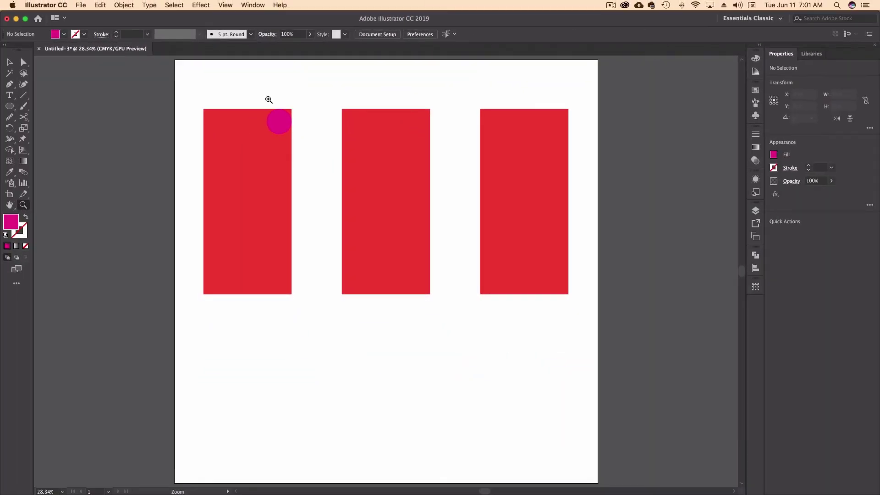
Zoom in on the corner circle, check it in Outline mode, then reselect both shapes.
{"action": "left_click_drag", "start_coordinate": [260, 113], "coordinate": [317, 174]}
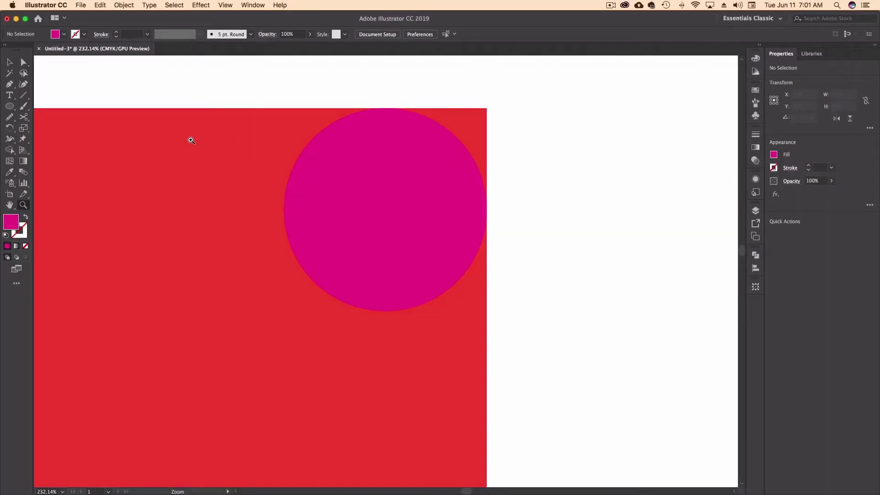
{"action": "left_click", "coordinate": [11, 63]}
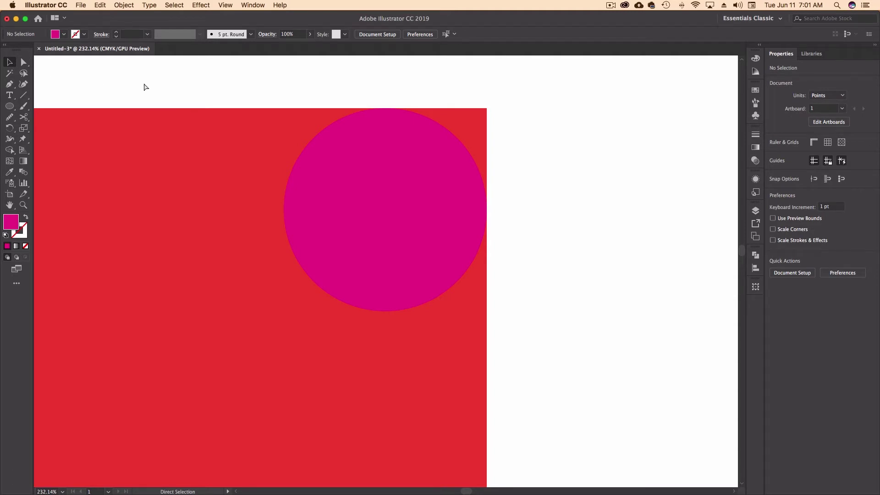
{"action": "key", "text": "super+y"}
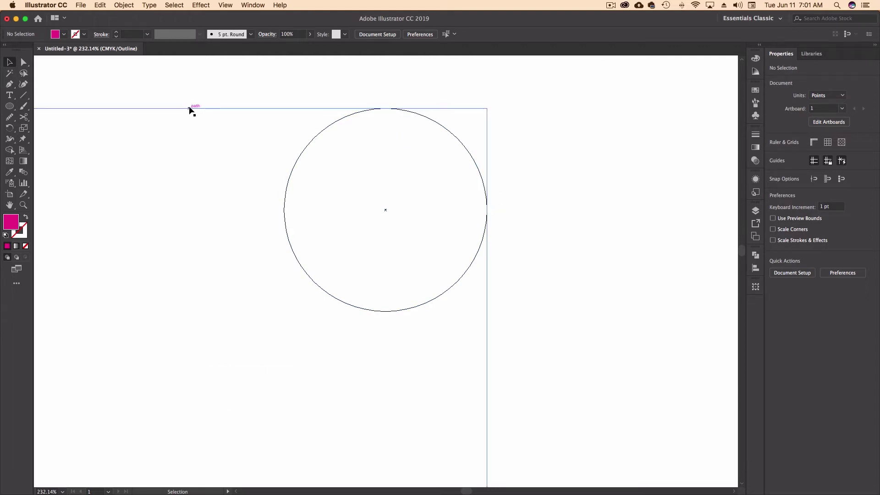
{"action": "key", "text": "super+y"}
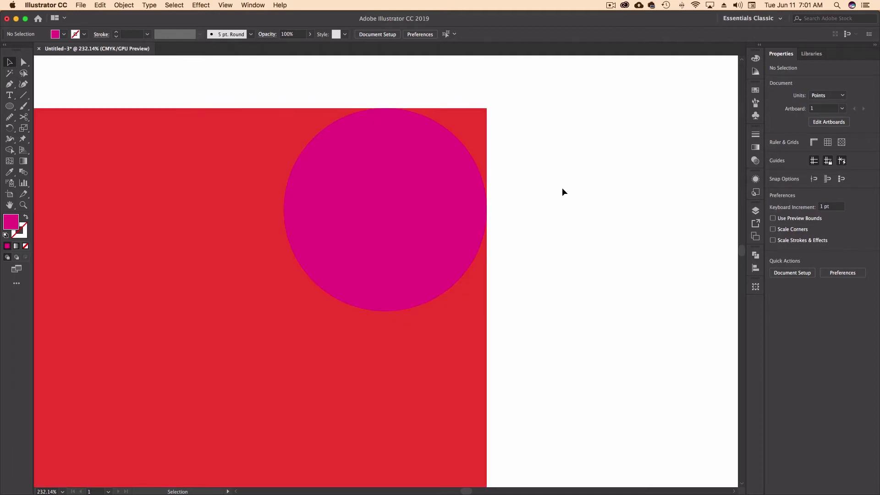
{"action": "left_click_drag", "start_coordinate": [513, 107], "coordinate": [443, 214]}
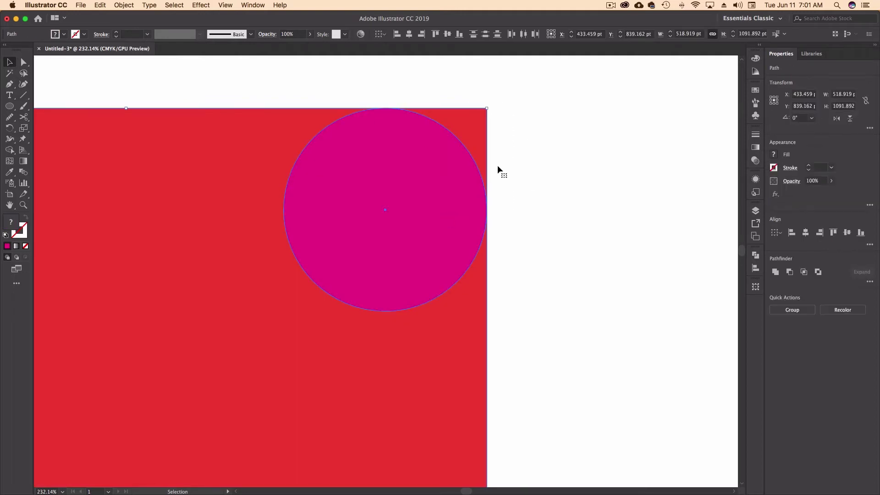
Split the rectangle and magenta circle into pieces with Pathfinder's Divide.
{"action": "left_click_drag", "start_coordinate": [512, 91], "coordinate": [434, 239]}
{"action": "left_click", "coordinate": [257, 5]}
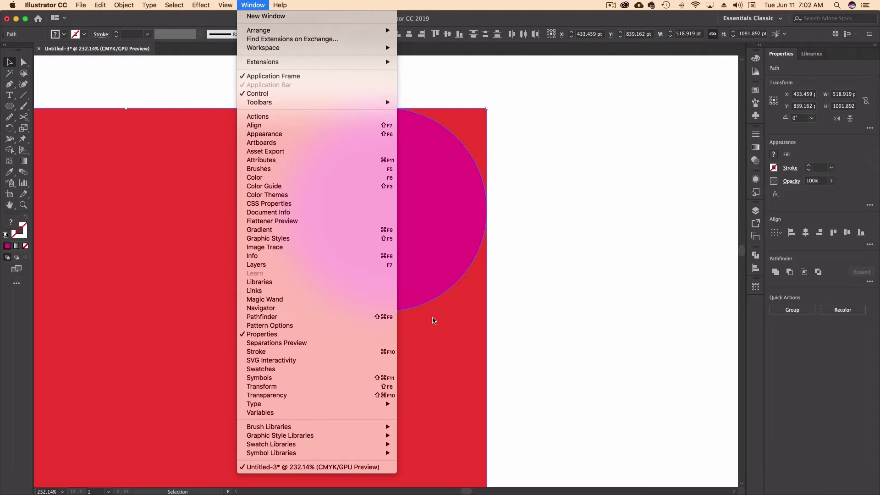
{"action": "left_click", "coordinate": [629, 294]}
{"action": "left_click", "coordinate": [756, 257]}
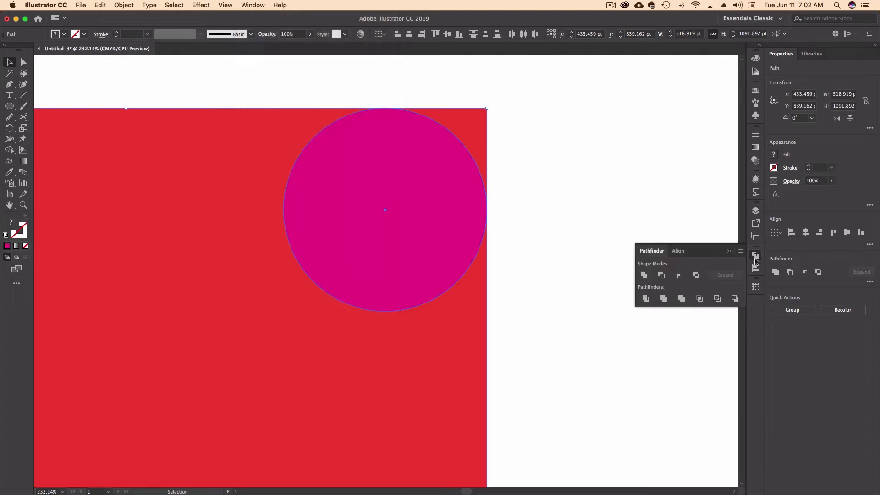
{"action": "left_click", "coordinate": [646, 299]}
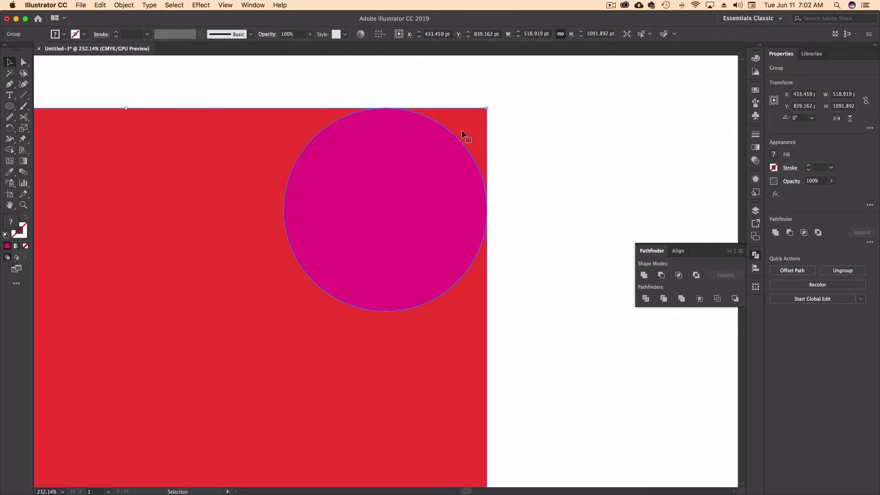
{"action": "left_click", "coordinate": [513, 129]}
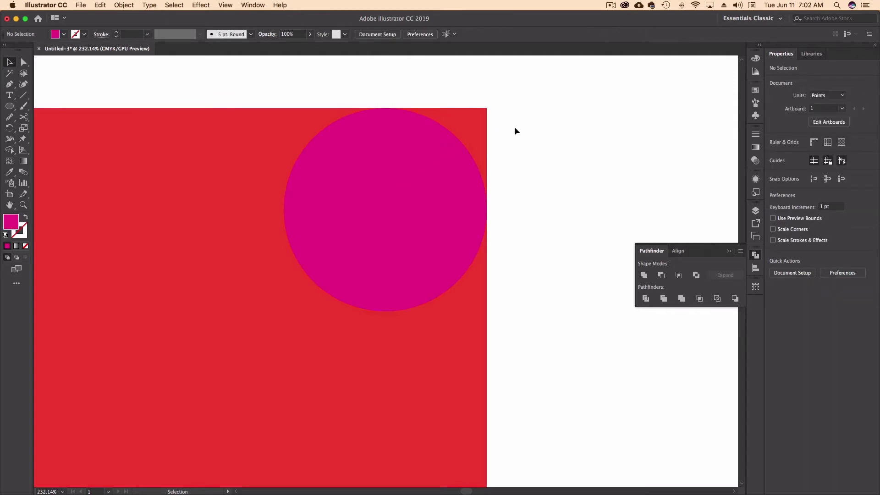
Inspect the divided pieces in Outline mode, then return to Preview.
{"action": "key", "text": "super+y"}
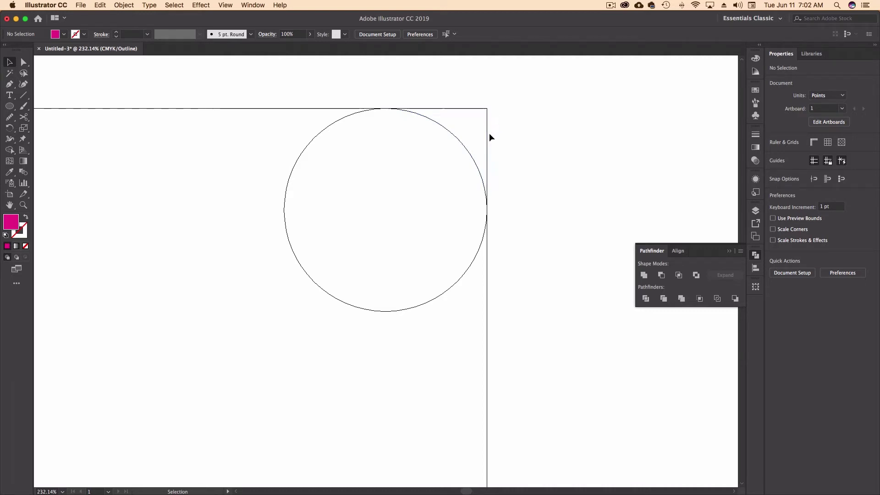
{"action": "key", "text": "a"}
{"action": "key", "text": "super+y"}
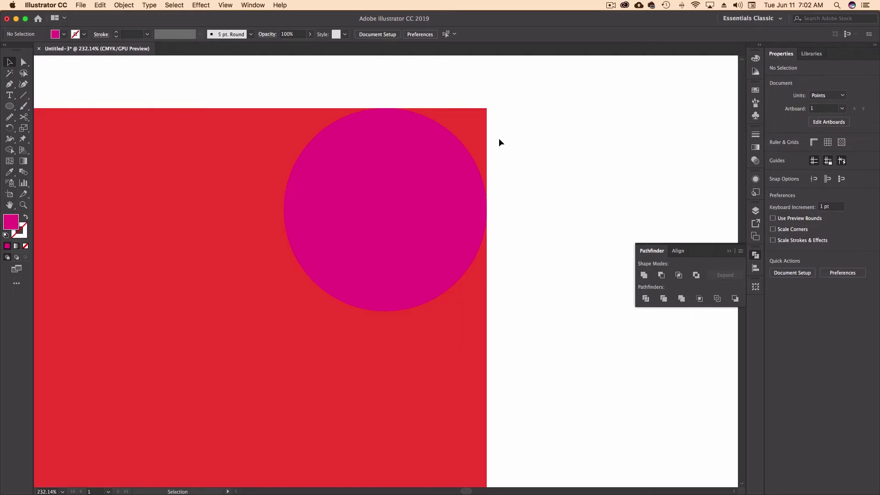
{"action": "key", "text": "v"}
Ungroup the divided pieces into separate paths.
{"action": "left_click", "coordinate": [472, 129]}
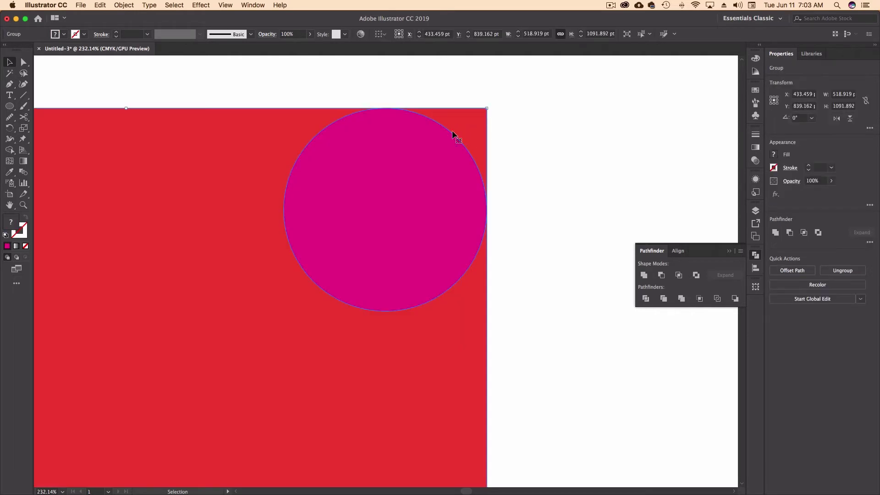
{"action": "right_click", "coordinate": [472, 123]}
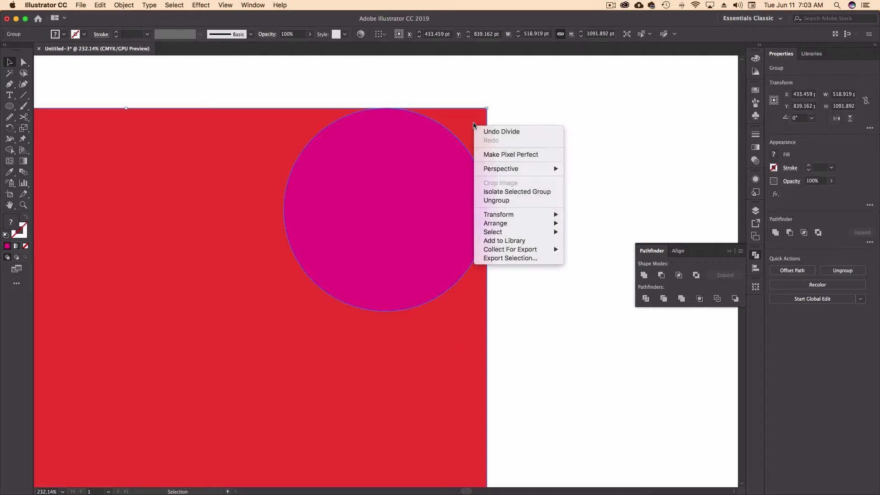
{"action": "left_click", "coordinate": [512, 202]}
{"action": "left_click", "coordinate": [576, 184]}
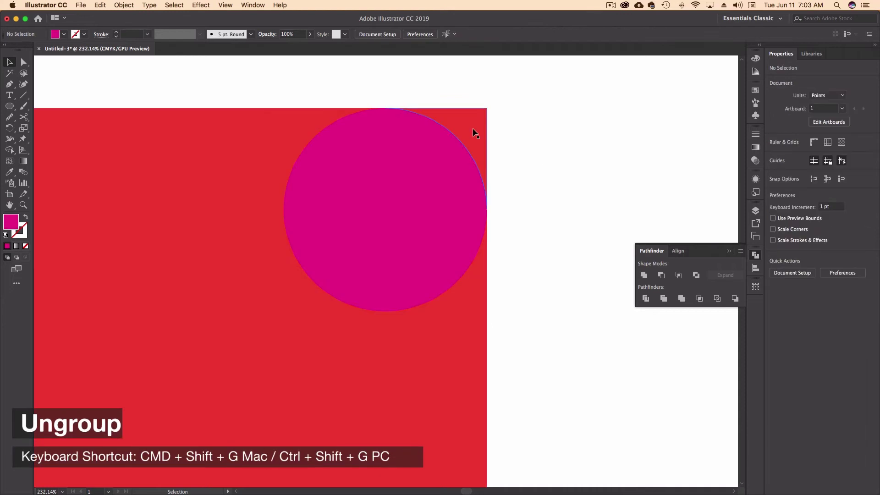
Test-move the red corner piece off the rectangle, then undo the move.
{"action": "left_click_drag", "start_coordinate": [474, 132], "coordinate": [530, 105]}
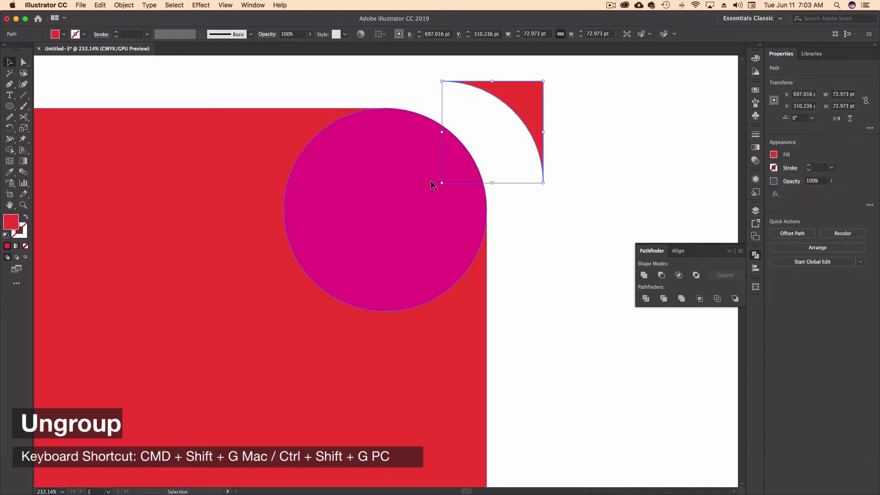
{"action": "left_click_drag", "start_coordinate": [433, 182], "coordinate": [463, 164]}
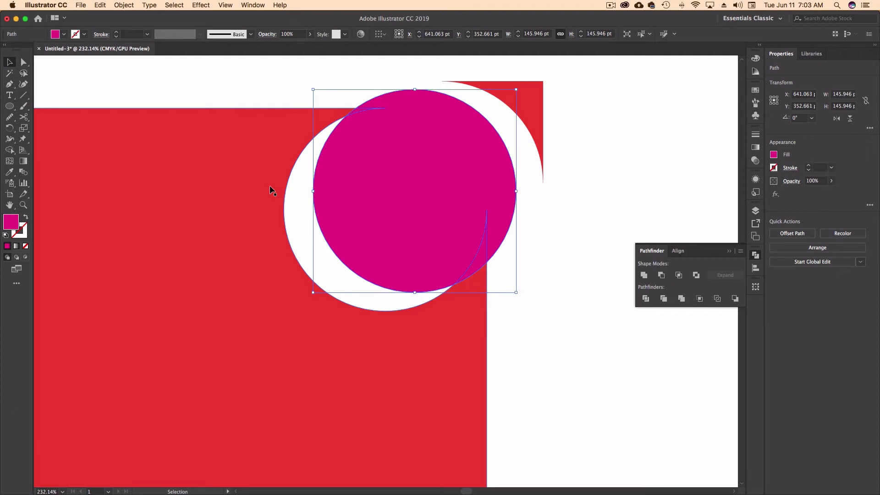
{"action": "key", "text": "super+z"}
{"action": "key", "text": "super+z"}
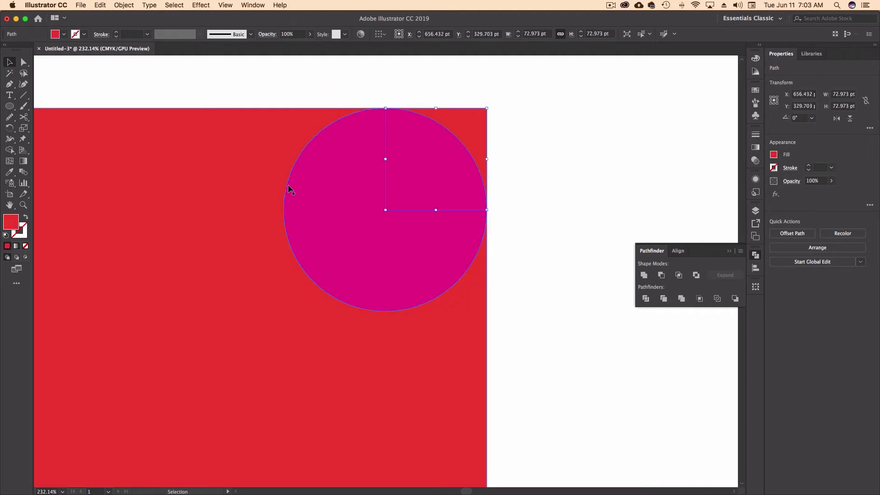
Delete the leftover red corner piece.
{"action": "left_click", "coordinate": [524, 168]}
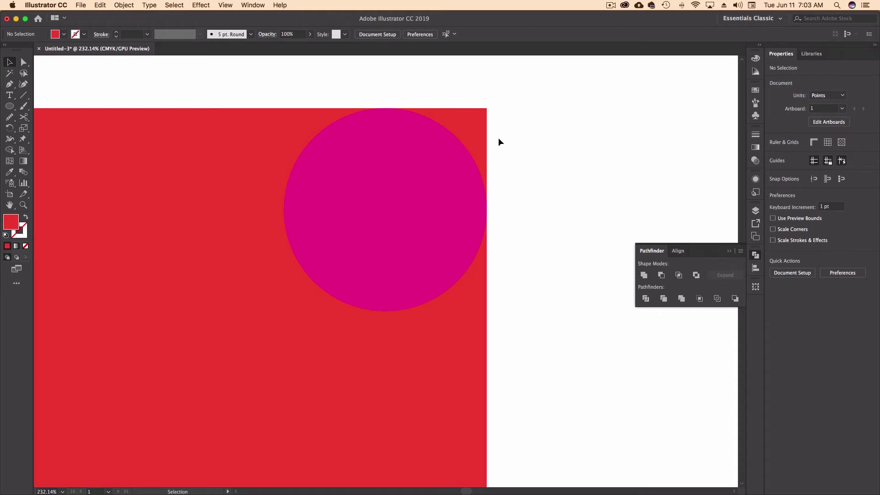
{"action": "left_click", "coordinate": [486, 133]}
{"action": "key", "text": "Delete"}
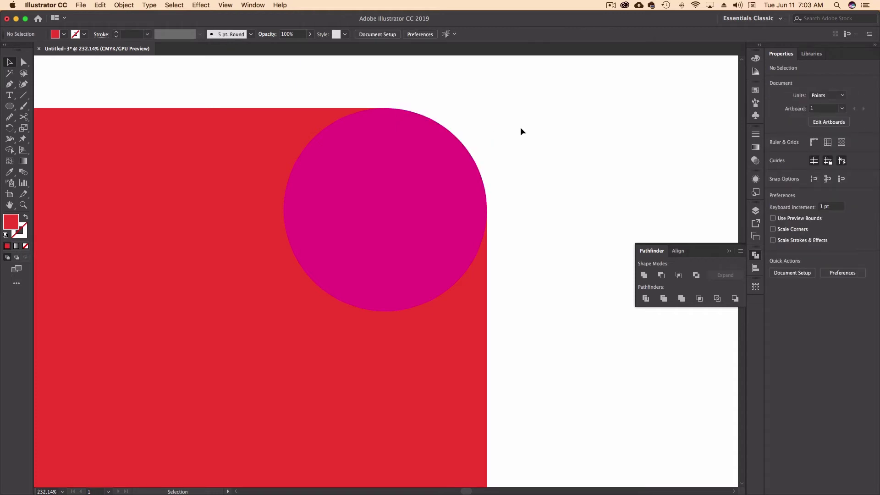
Unite the circle and rectangle with Pathfinder, zoom out to 50%, and close Pathfinder.
{"action": "left_click_drag", "start_coordinate": [300, 84], "coordinate": [531, 340]}
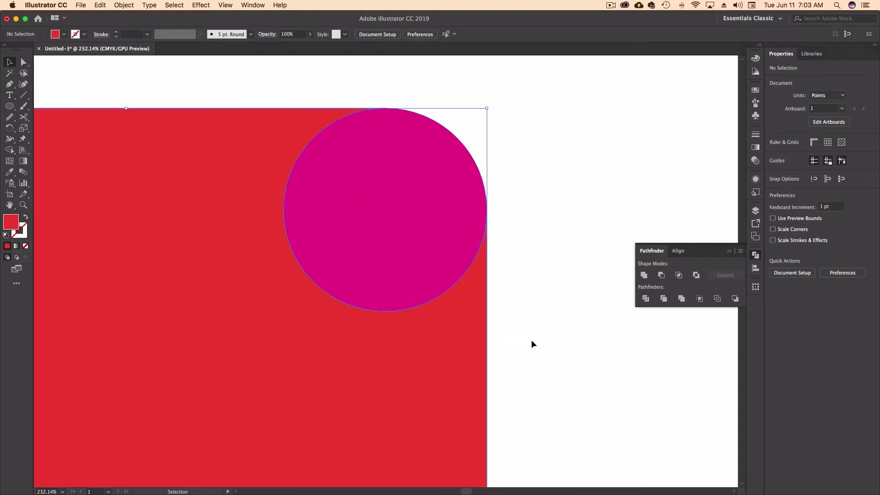
{"action": "left_click", "coordinate": [644, 275]}
{"action": "left_click", "coordinate": [575, 240]}
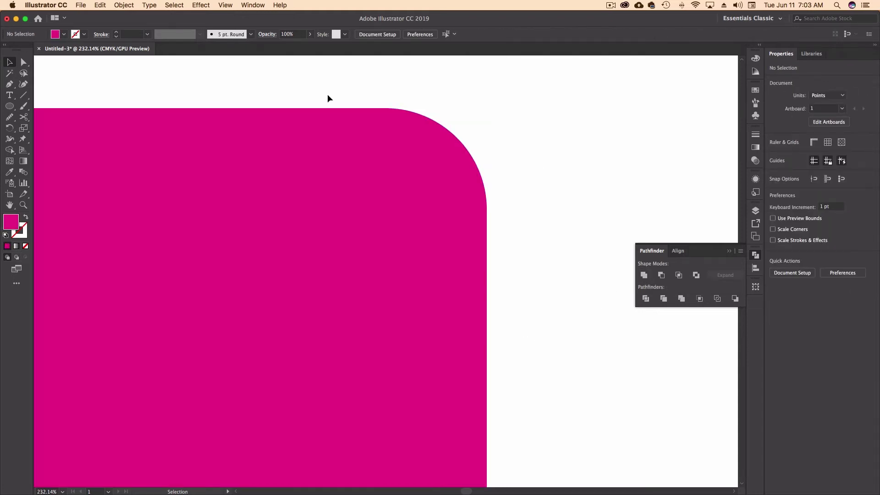
{"action": "key", "text": "super+minus"}
{"action": "key", "text": "super+minus"}
{"action": "key", "text": "super+minus"}
{"action": "key", "text": "super+minus"}
{"action": "key", "text": "super+minus"}
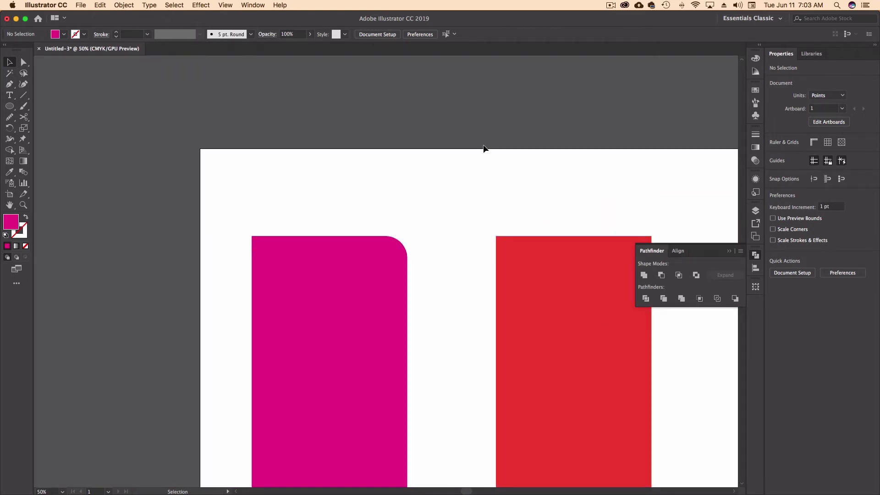
{"action": "scroll", "coordinate": [450, 251], "scroll_direction": "down", "scroll_amount": 5}
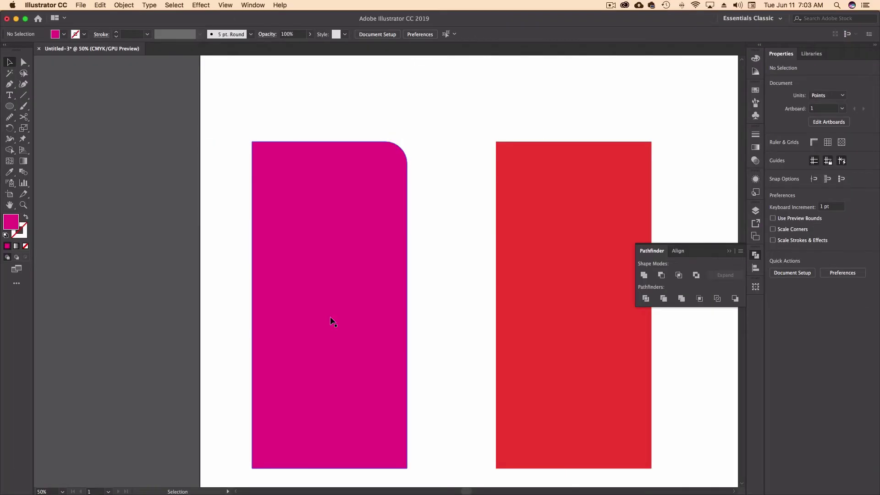
{"action": "left_click", "coordinate": [729, 251]}
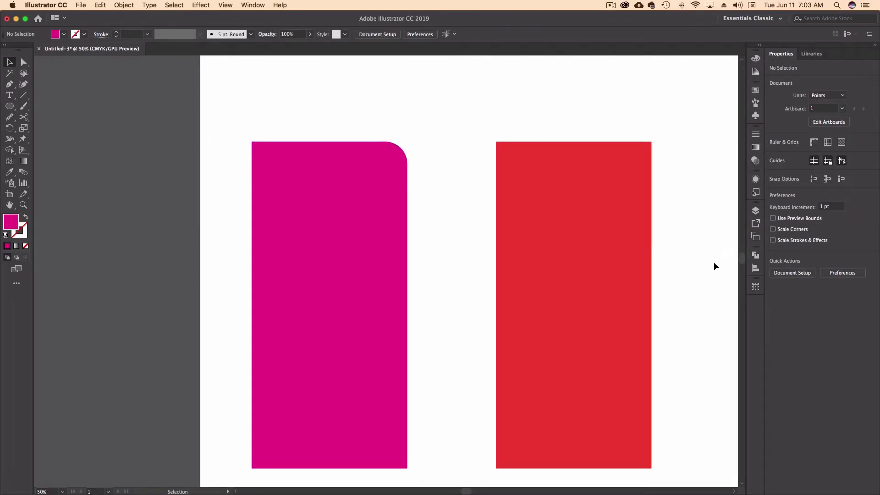
{"action": "scroll", "coordinate": [693, 243], "scroll_direction": "right", "scroll_amount": 5}
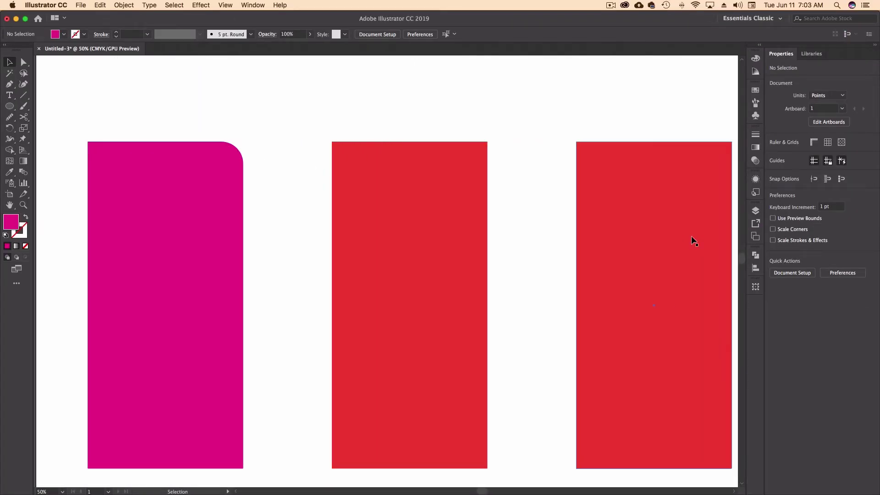
Draw a small circle at the middle rectangle's top-left and eyedropper the magenta fill onto it.
{"action": "left_click", "coordinate": [428, 203]}
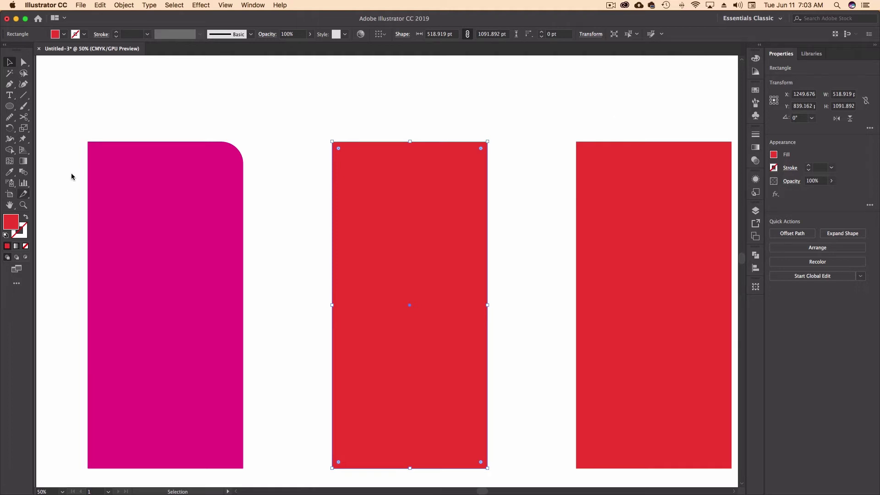
{"action": "left_click", "coordinate": [9, 106]}
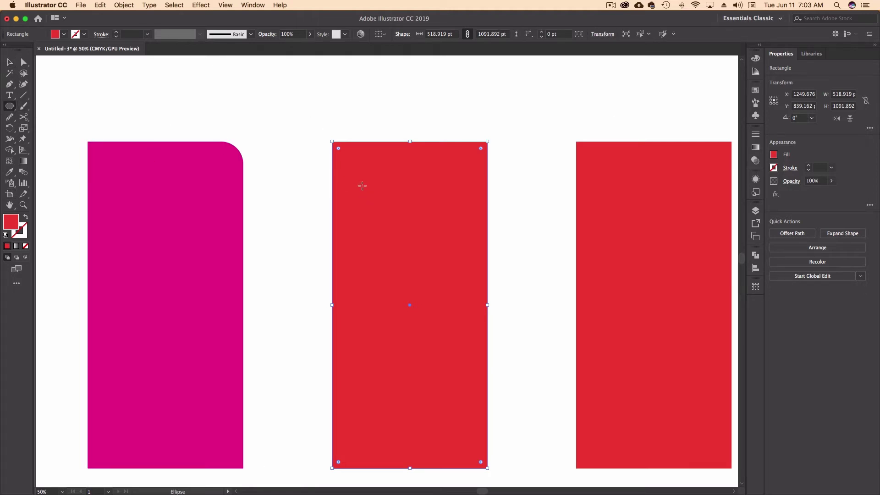
{"action": "left_click_drag", "start_coordinate": [362, 186], "coordinate": [374, 207]}
{"action": "key", "text": "i"}
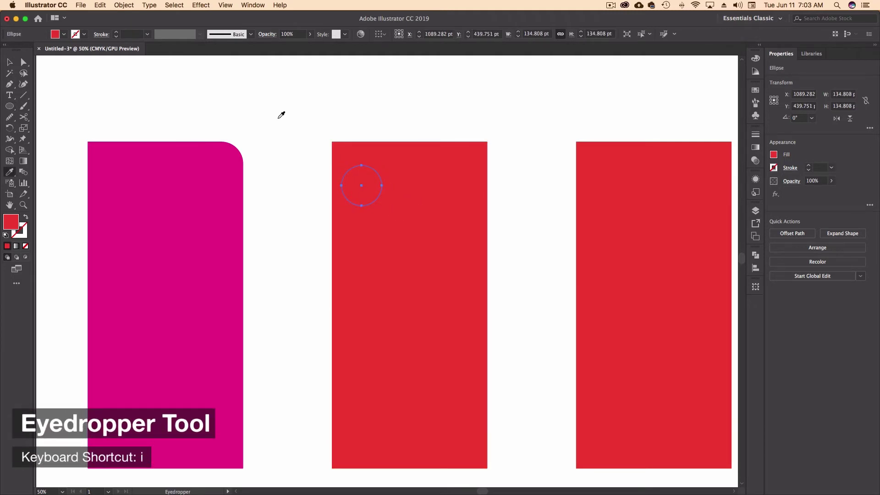
{"action": "left_click", "coordinate": [203, 163]}
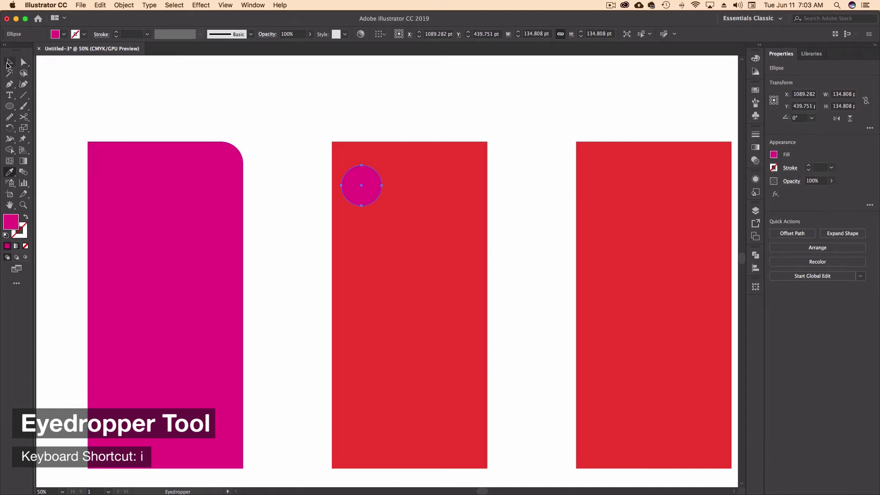
Align the circle to the middle rectangle's left and top edges.
{"action": "key", "text": "v"}
{"action": "left_click_drag", "start_coordinate": [303, 117], "coordinate": [418, 215]}
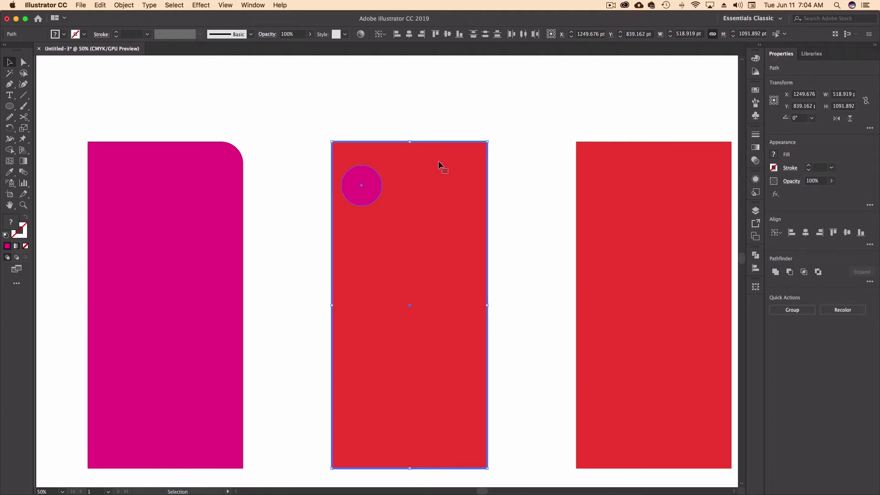
{"action": "left_click", "coordinate": [397, 34]}
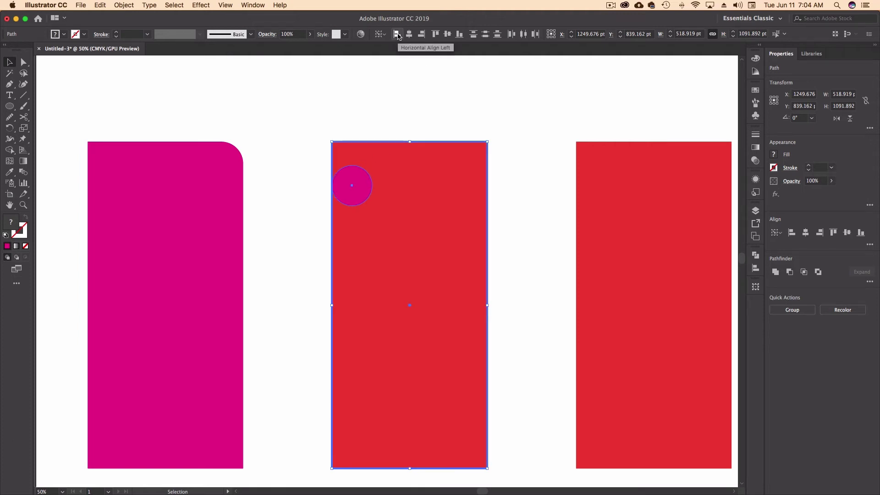
{"action": "left_click", "coordinate": [435, 34]}
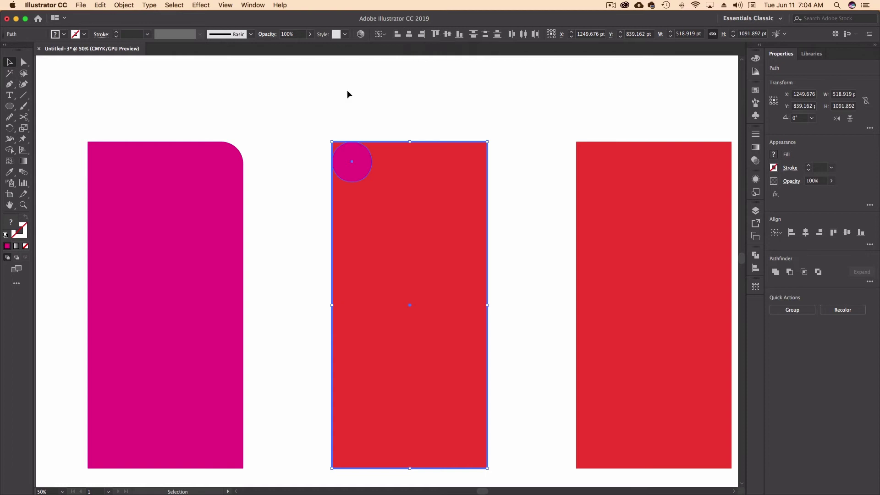
Choose the Shape Builder tool with the circle and middle rectangle still selected.
{"action": "left_click", "coordinate": [14, 155]}
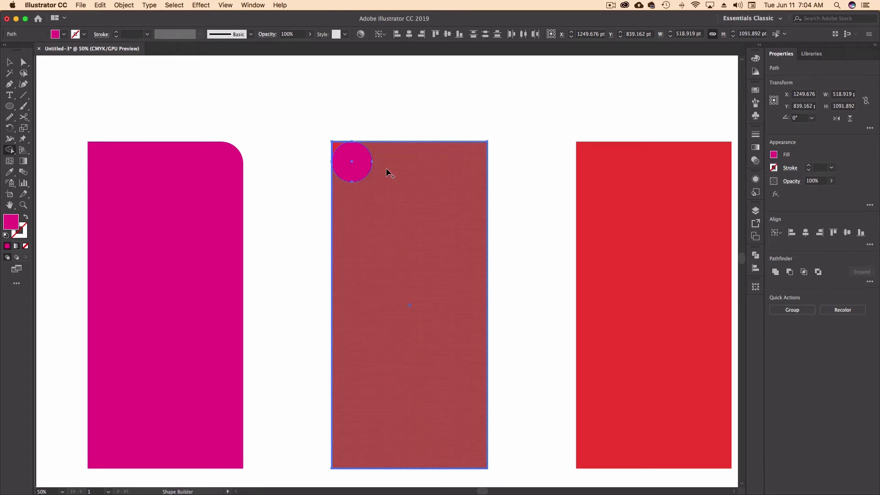
{"action": "left_click", "coordinate": [9, 62]}
{"action": "left_click", "coordinate": [308, 107]}
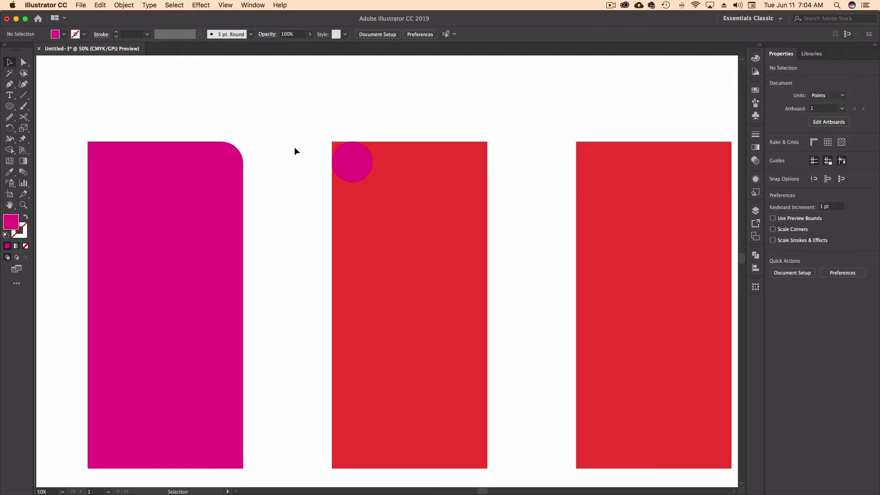
{"action": "left_click", "coordinate": [353, 155]}
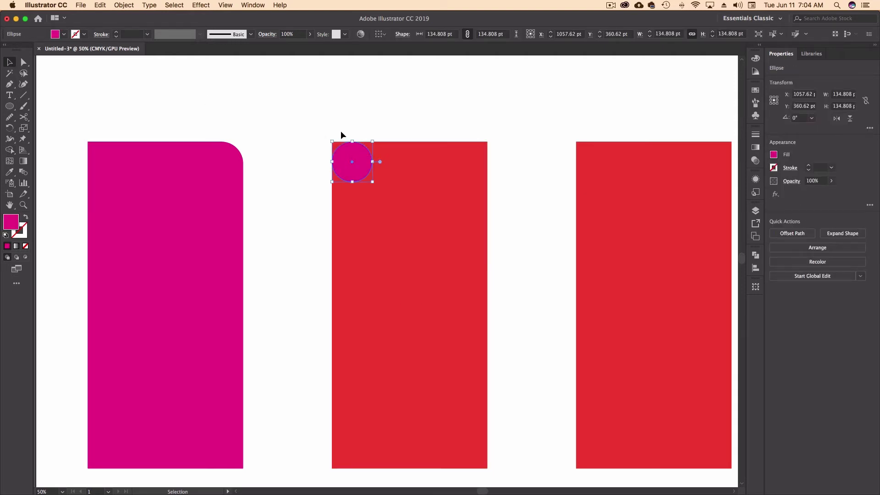
{"action": "key", "text": "shift+Down"}
{"action": "left_click", "coordinate": [309, 160]}
{"action": "left_click_drag", "start_coordinate": [313, 135], "coordinate": [467, 199]}
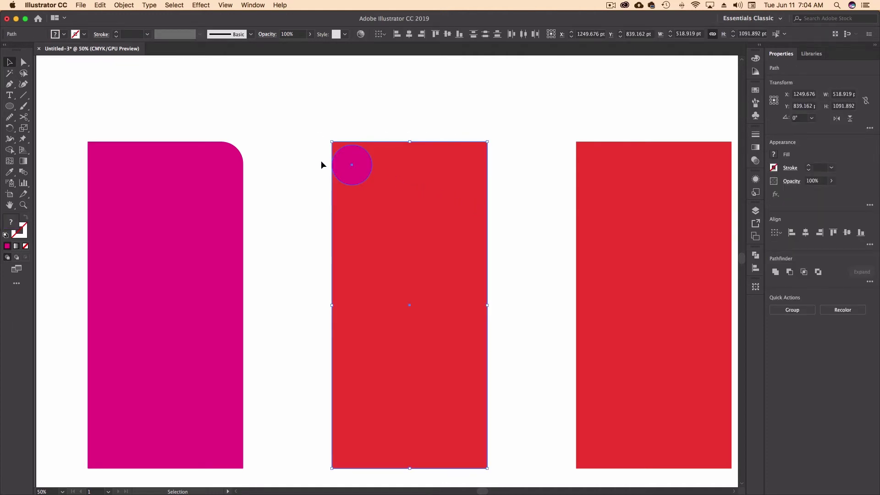
{"action": "key", "text": "shift+m"}
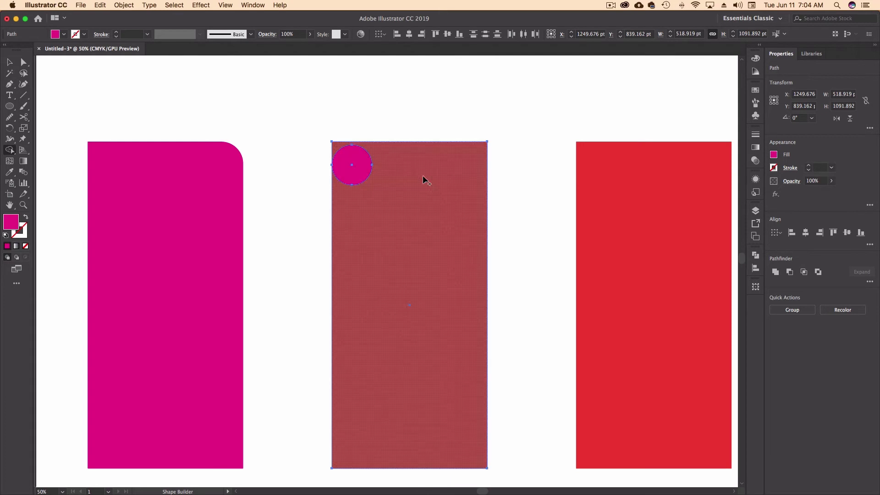
{"action": "left_click", "coordinate": [360, 166]}
{"action": "key", "text": "super+z"}
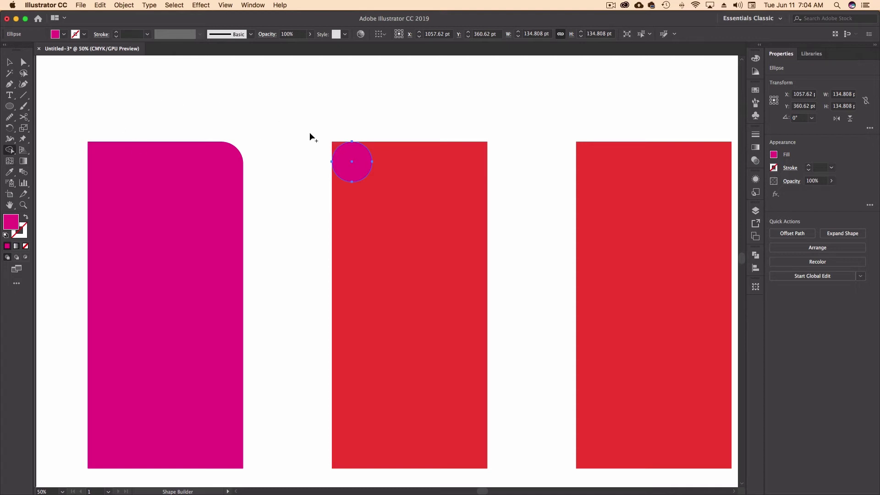
Cut away the middle rectangle's top-left corner with Shape Builder, then select the magenta circle.
{"action": "key", "text": "v"}
{"action": "left_click", "coordinate": [418, 193], "text": "shift"}
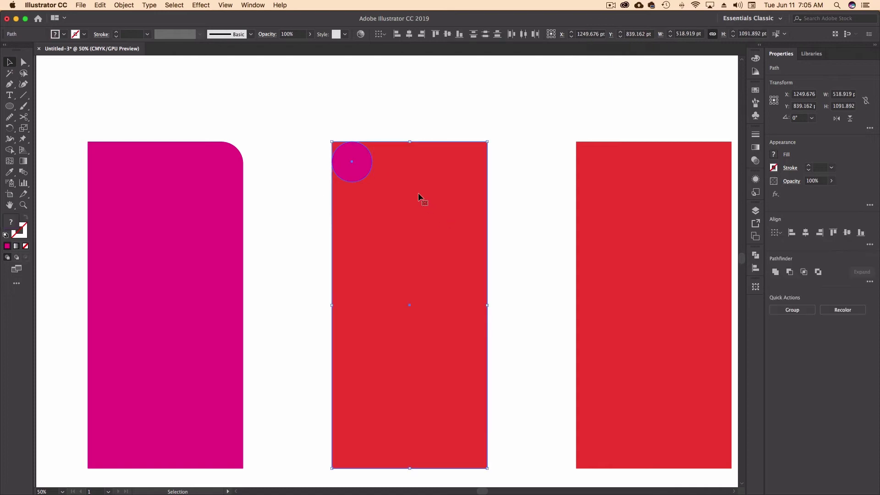
{"action": "key", "text": "shift+m"}
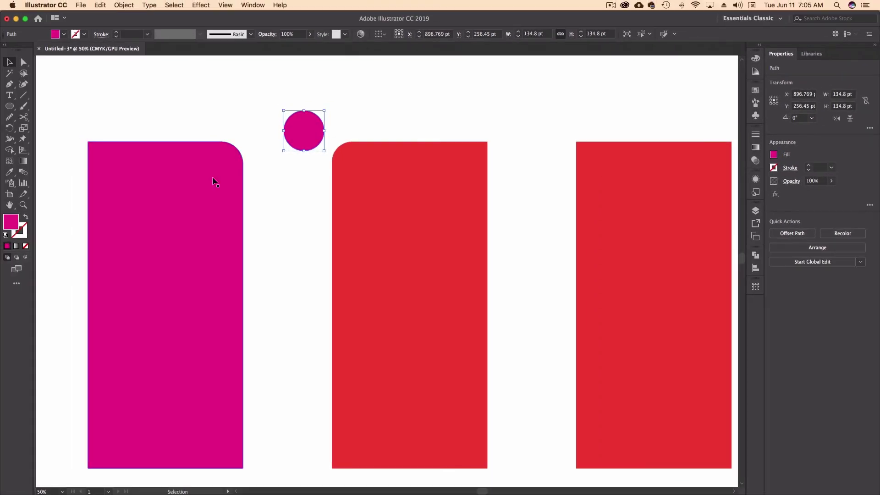
{"action": "left_click", "coordinate": [295, 166]}
{"action": "left_click", "coordinate": [302, 137]}
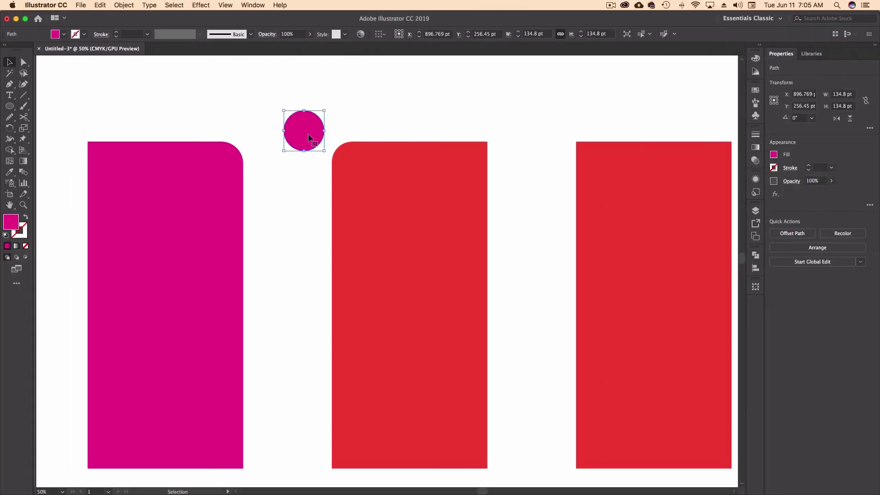
Align the magenta circle to the middle rectangle's top-right corner.
{"action": "left_click_drag", "start_coordinate": [304, 133], "coordinate": [433, 170]}
{"action": "left_click", "coordinate": [470, 207], "text": "shift"}
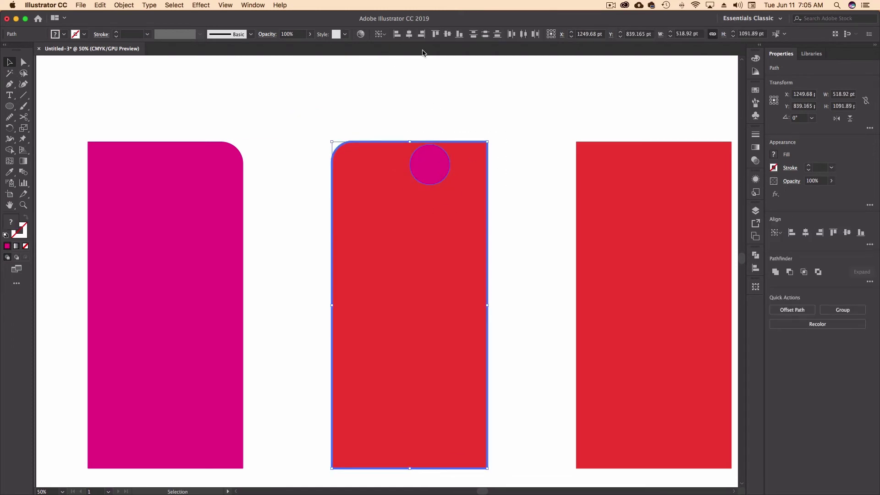
{"action": "left_click", "coordinate": [421, 34]}
{"action": "left_click", "coordinate": [435, 34]}
{"action": "left_click", "coordinate": [510, 124]}
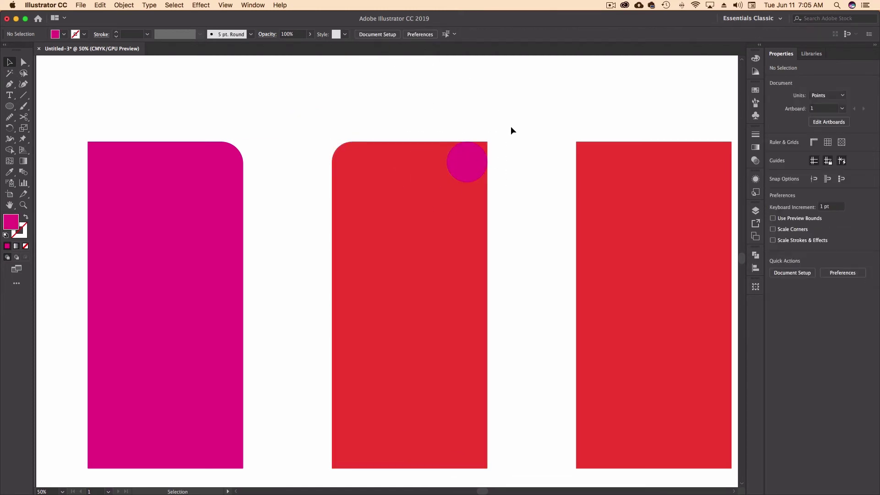
{"action": "left_click", "coordinate": [441, 204]}
Remove the top-right corner region with Shape Builder, then delete the helper circle.
{"action": "key", "text": "shift+m"}
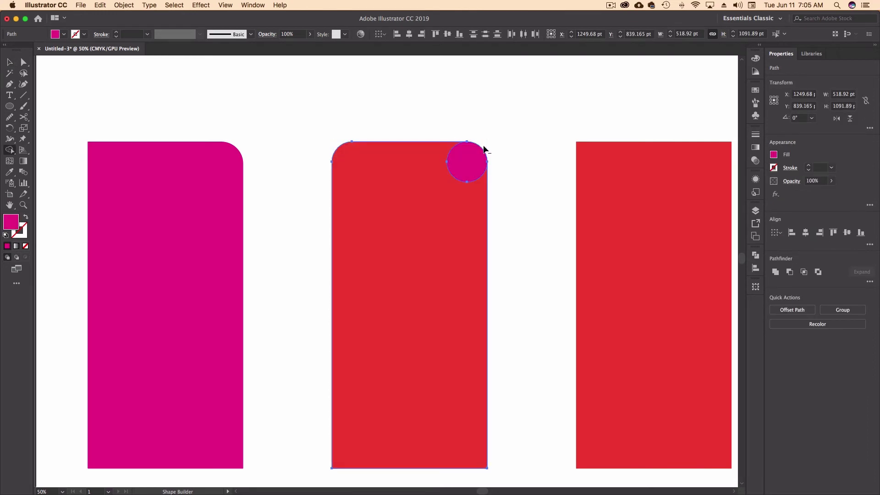
{"action": "key", "text": "v"}
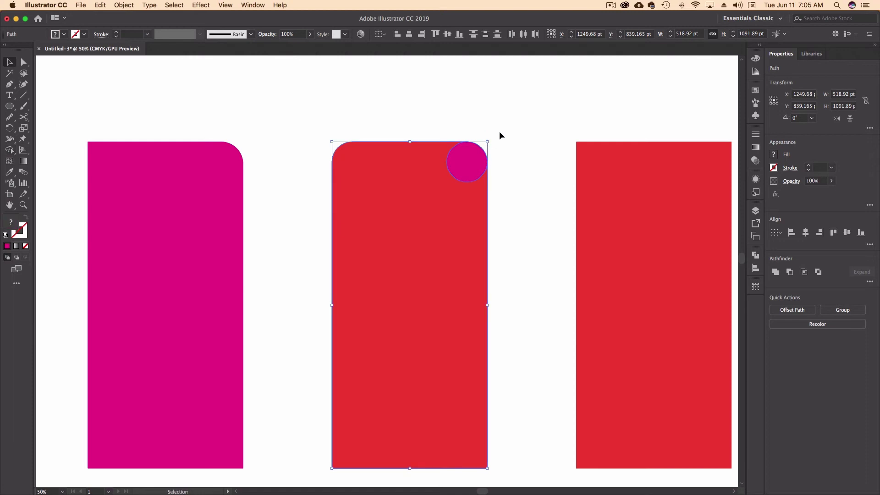
{"action": "left_click", "coordinate": [503, 130]}
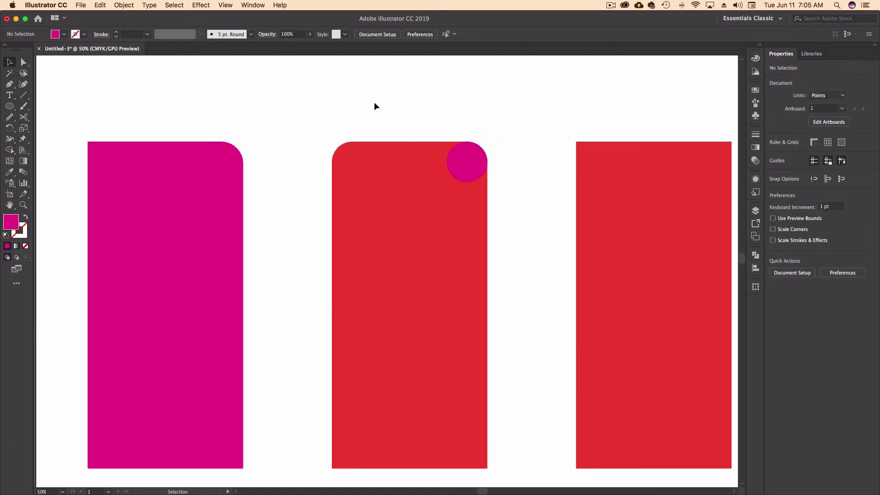
{"action": "left_click_drag", "start_coordinate": [463, 165], "coordinate": [516, 131]}
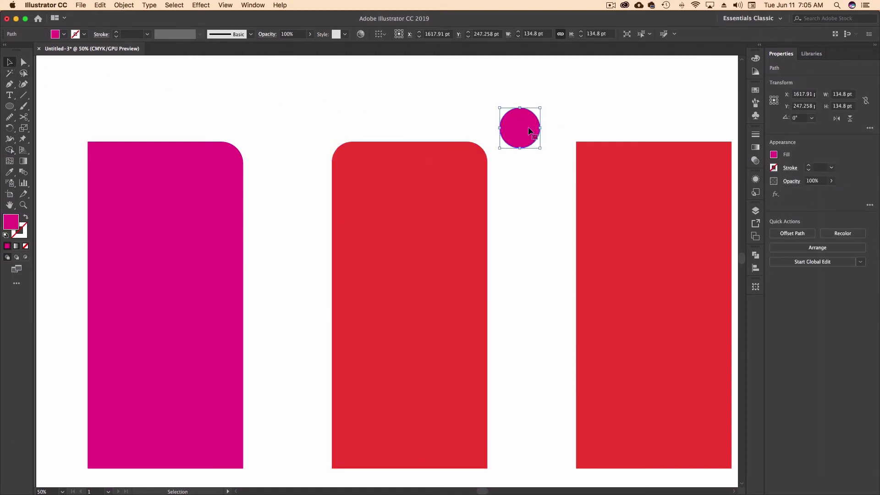
{"action": "key", "text": "Delete"}
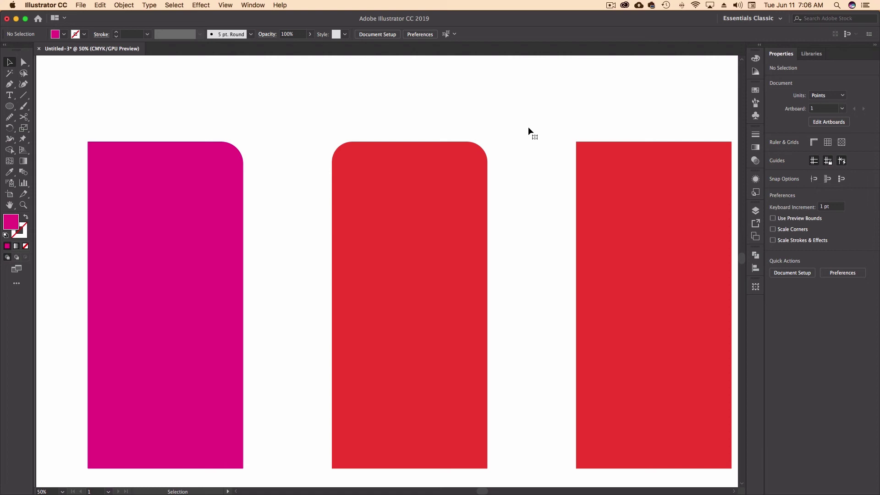
{"action": "left_click", "coordinate": [647, 166]}
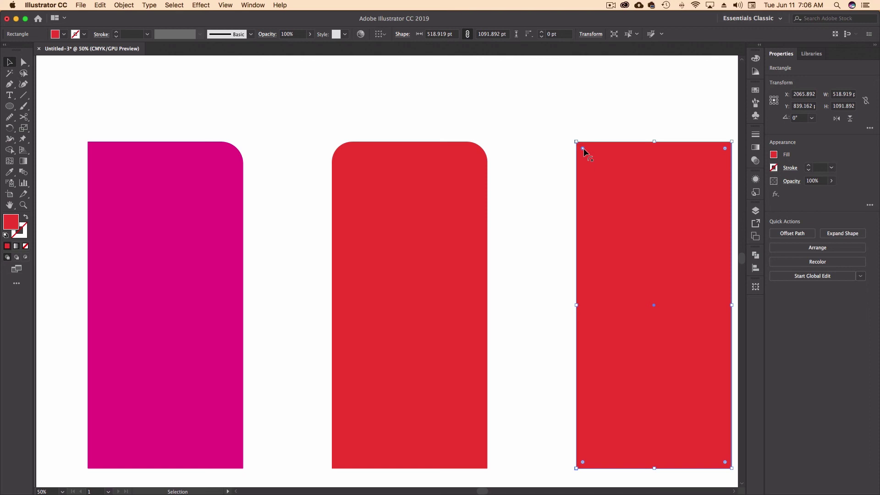
{"action": "left_click_drag", "start_coordinate": [583, 148], "coordinate": [599, 167]}
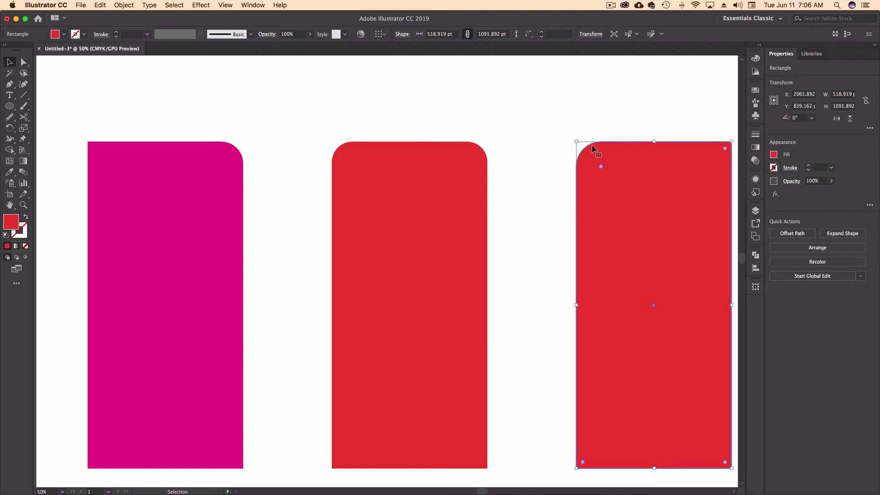
{"action": "left_click_drag", "start_coordinate": [601, 166], "coordinate": [557, 137]}
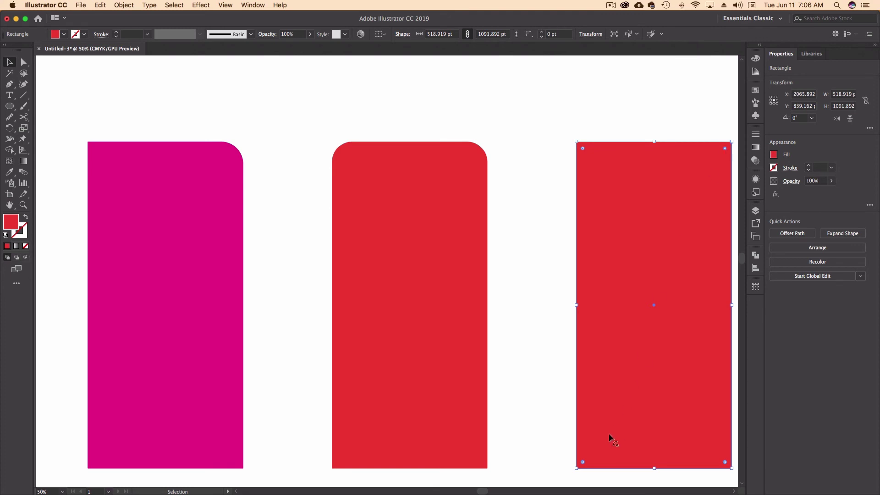
{"action": "left_click_drag", "start_coordinate": [583, 464], "coordinate": [614, 422]}
{"action": "left_click", "coordinate": [515, 349]}
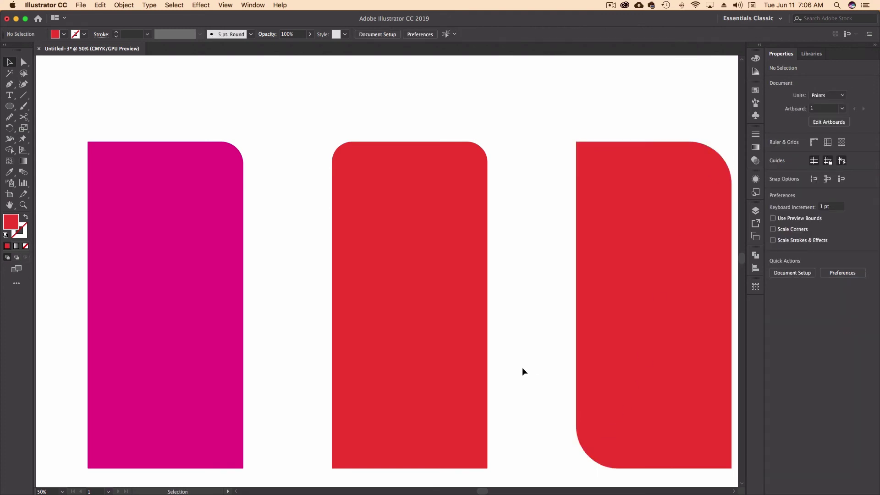
{"action": "key", "text": "super+z"}
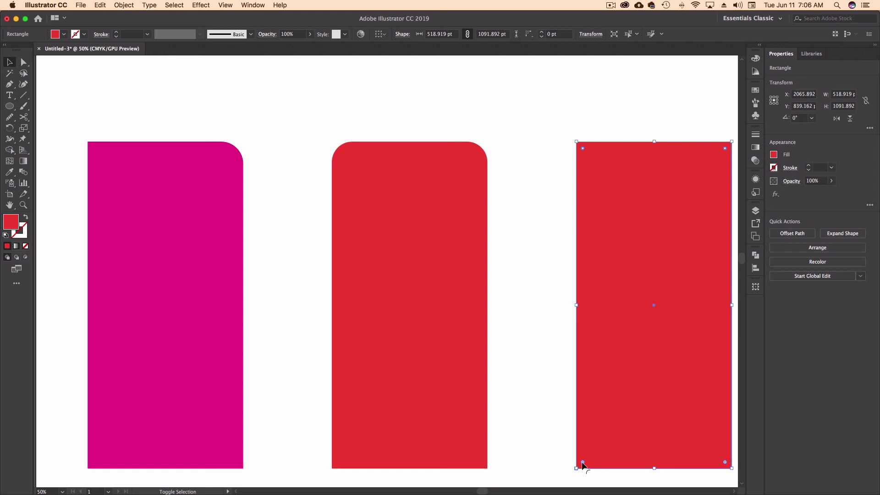
{"action": "left_click_drag", "start_coordinate": [726, 465], "coordinate": [599, 291]}
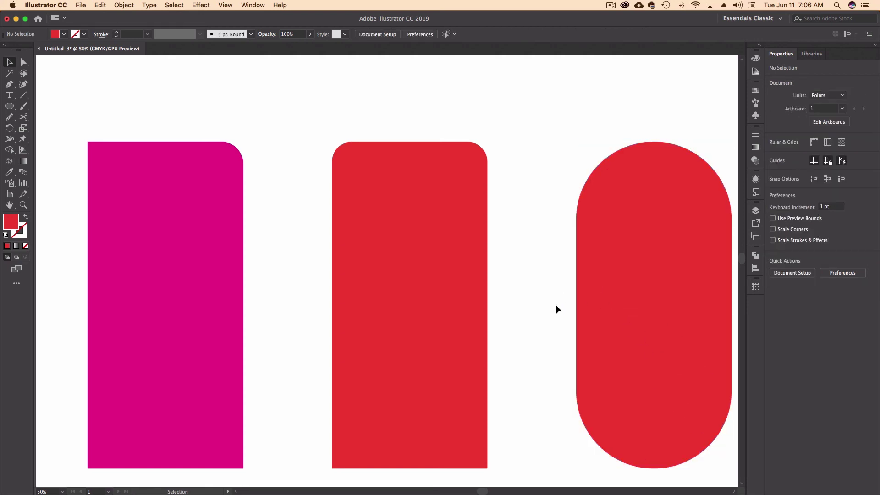
{"action": "key", "text": "super+z"}
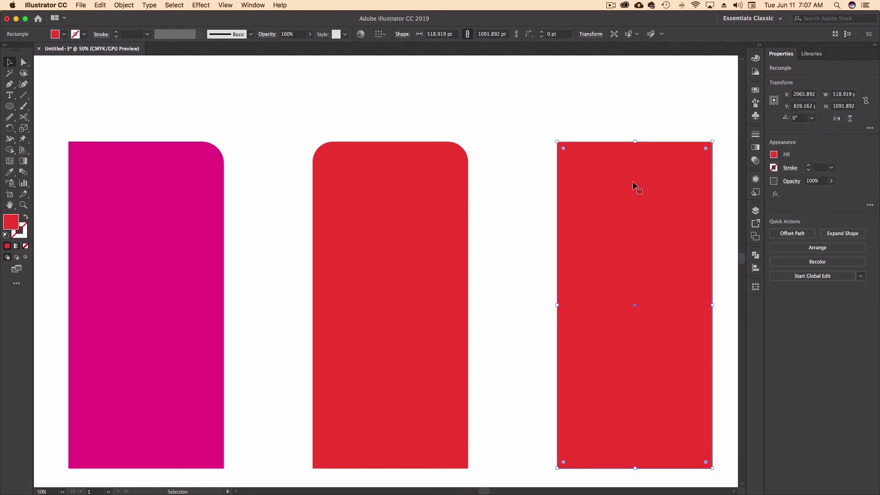
Unlink the rectangle's corner radii and set the top-right corner to 260 pt.
{"action": "double_click", "coordinate": [562, 147]}
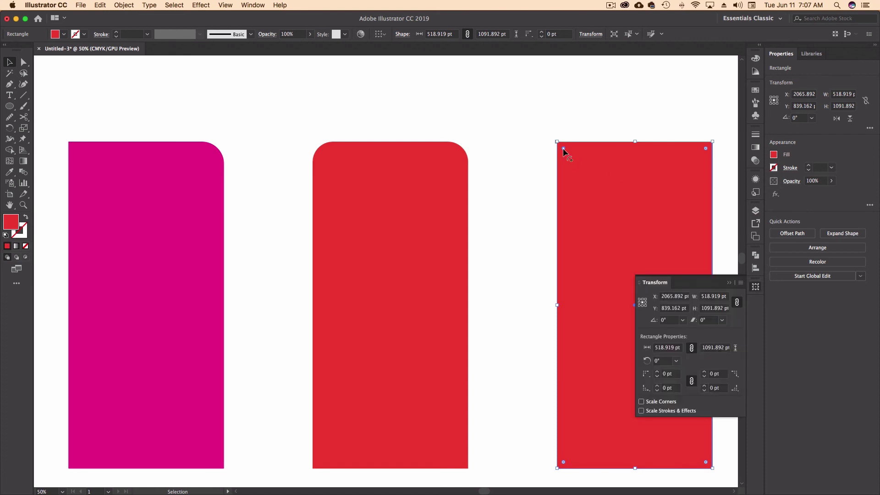
{"action": "left_click", "coordinate": [691, 381]}
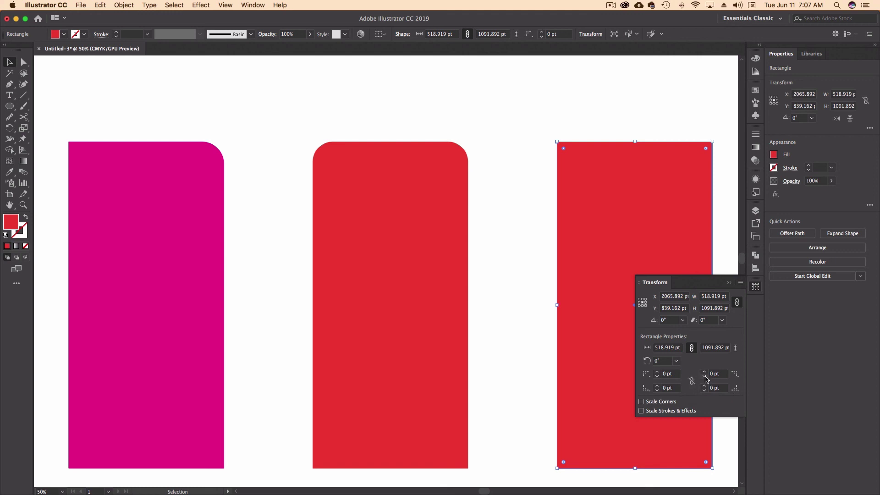
{"action": "left_click", "coordinate": [704, 372]}
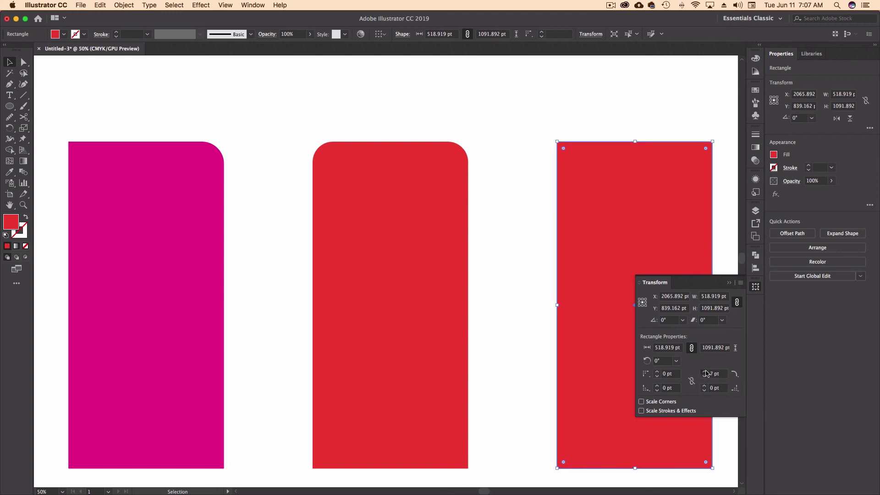
{"action": "left_click", "coordinate": [704, 372]}
{"action": "left_click", "coordinate": [704, 372]}
{"action": "left_click", "coordinate": [704, 371]}
{"action": "left_click", "coordinate": [704, 372]}
{"action": "left_click", "coordinate": [704, 372]}
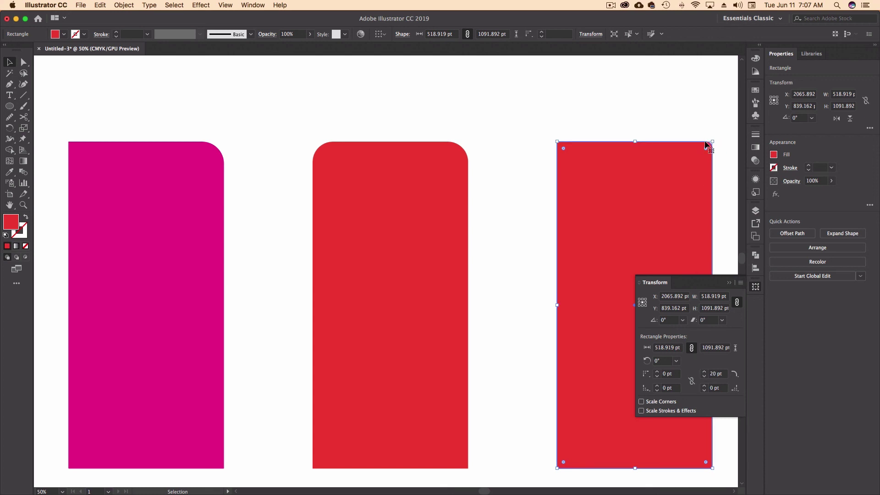
{"action": "left_click", "coordinate": [705, 372]}
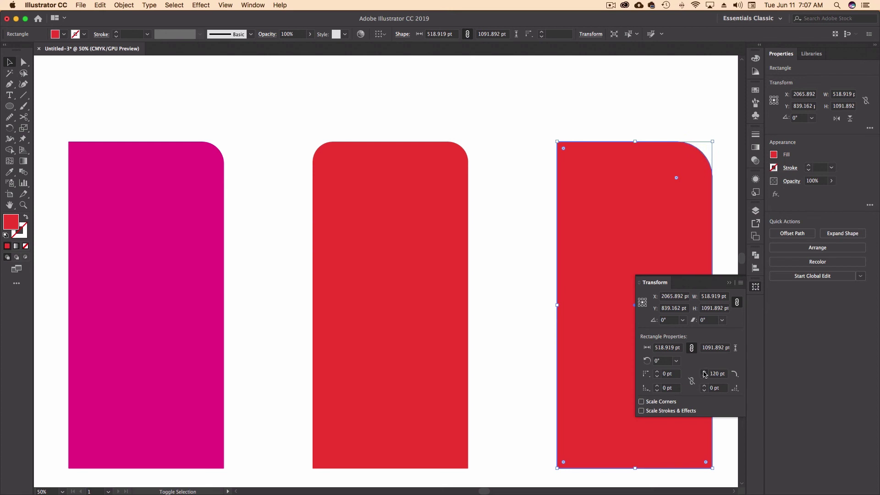
{"action": "left_click", "coordinate": [705, 372]}
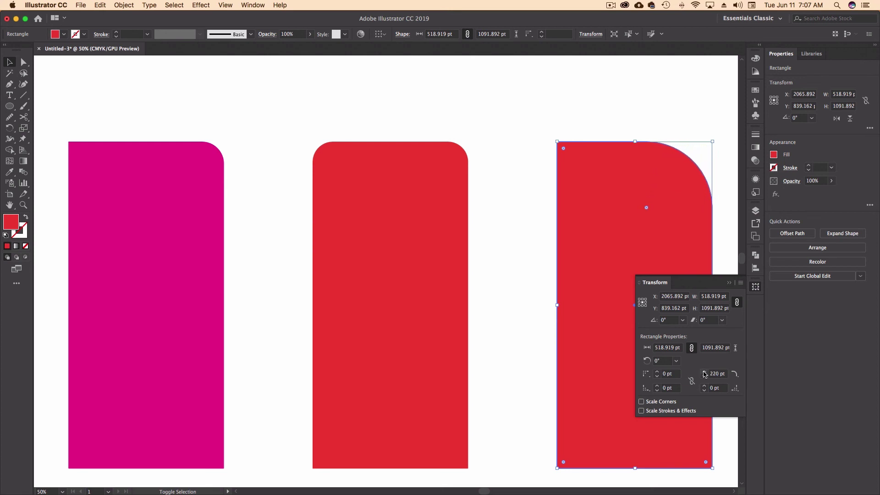
{"action": "left_click", "coordinate": [705, 373]}
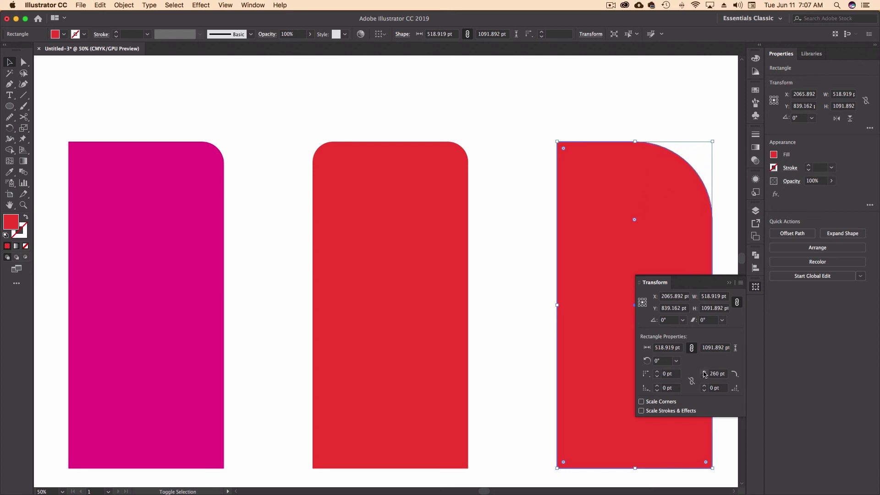
Set the bottom-left corner radius to 130 pt.
{"action": "left_click", "coordinate": [657, 387]}
{"action": "left_click", "coordinate": [657, 386]}
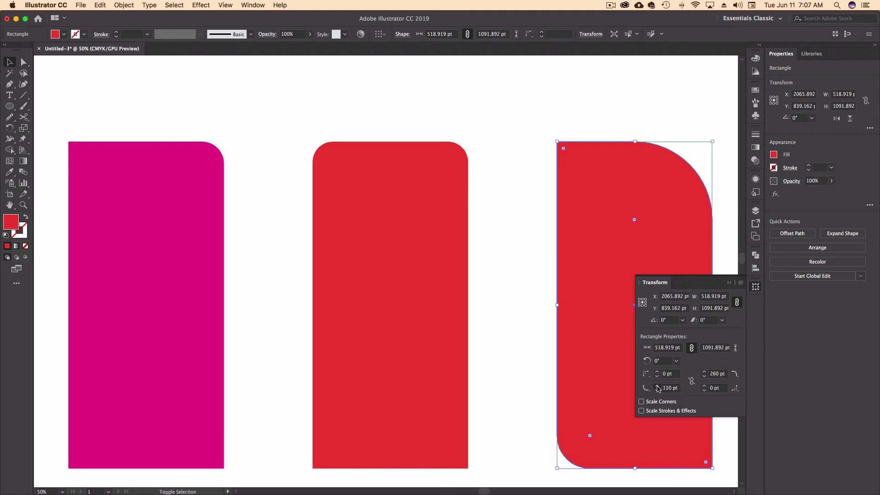
{"action": "left_click", "coordinate": [657, 386]}
{"action": "left_click", "coordinate": [657, 386]}
{"action": "left_click", "coordinate": [657, 391]}
{"action": "left_click", "coordinate": [657, 386]}
Set the top-left corner radius to 40 pt and the bottom-right to 50 pt.
{"action": "left_click", "coordinate": [657, 371]}
{"action": "left_click", "coordinate": [657, 371]}
{"action": "left_click", "coordinate": [657, 372]}
{"action": "left_click", "coordinate": [656, 371]}
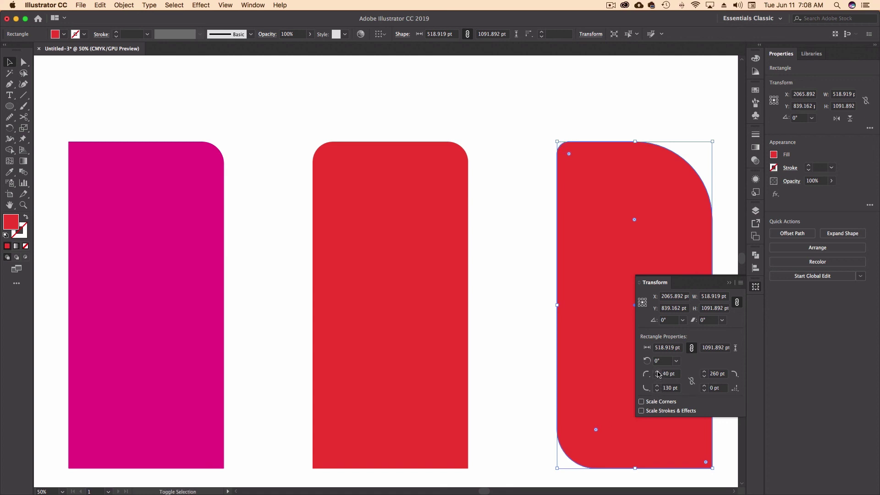
{"action": "left_click", "coordinate": [703, 386]}
{"action": "left_click", "coordinate": [704, 386]}
{"action": "left_click", "coordinate": [704, 385]}
{"action": "left_click", "coordinate": [703, 386]}
{"action": "left_click", "coordinate": [703, 386]}
{"action": "left_click", "coordinate": [729, 282]}
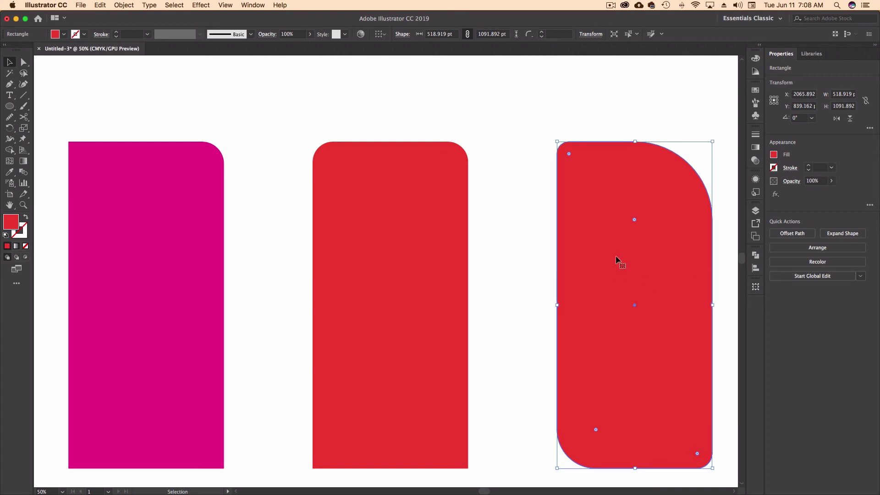